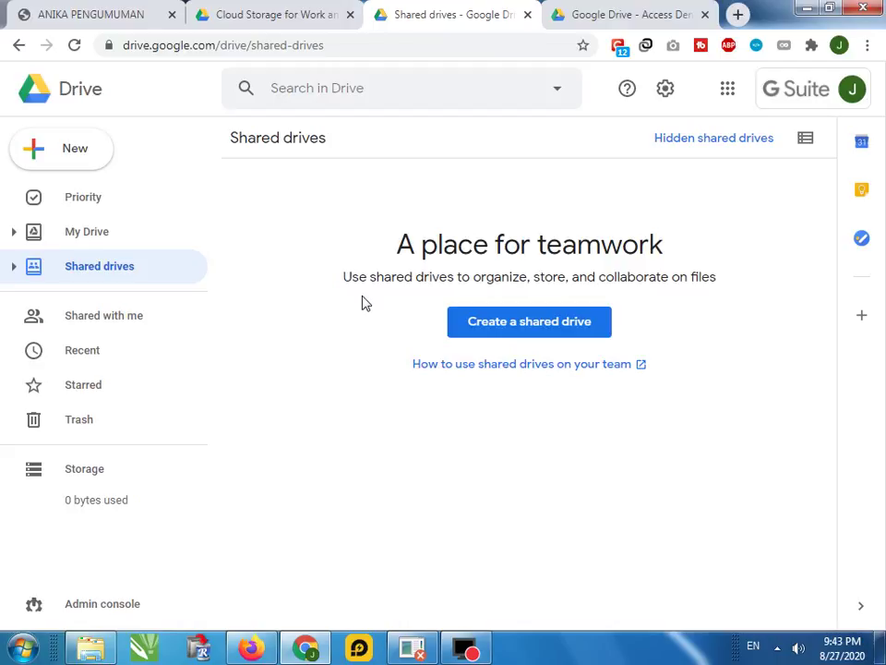
Check the signed-in account, then start a new shared drive from the Shared drives page
left_click(427, 89)
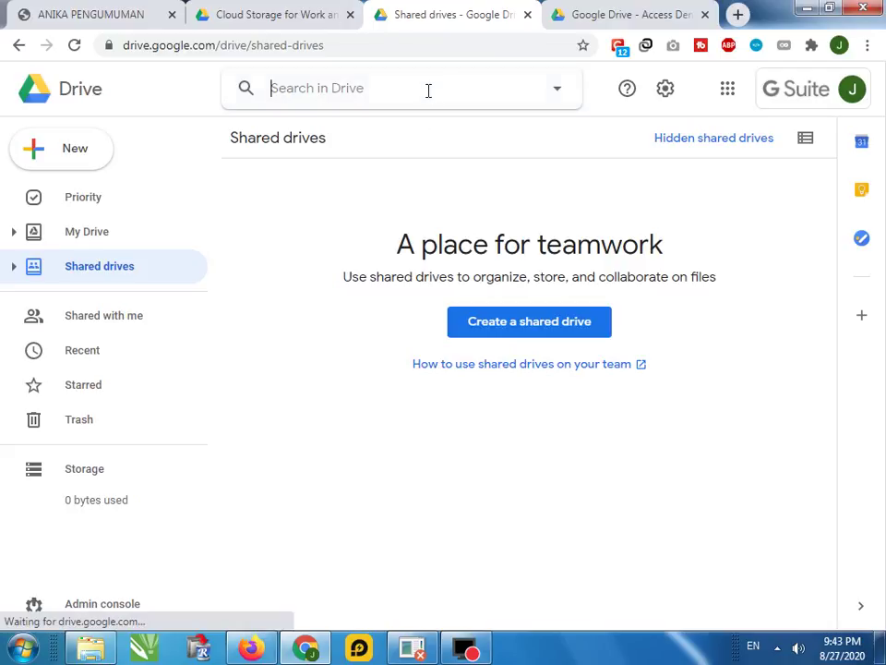
left_click(832, 93)
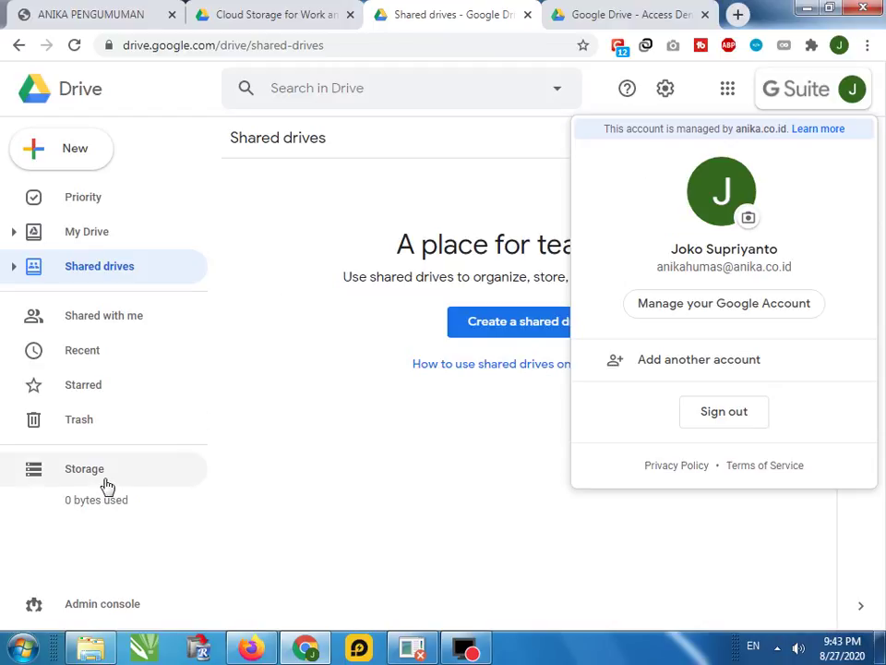
left_click(322, 209)
left_click(79, 265)
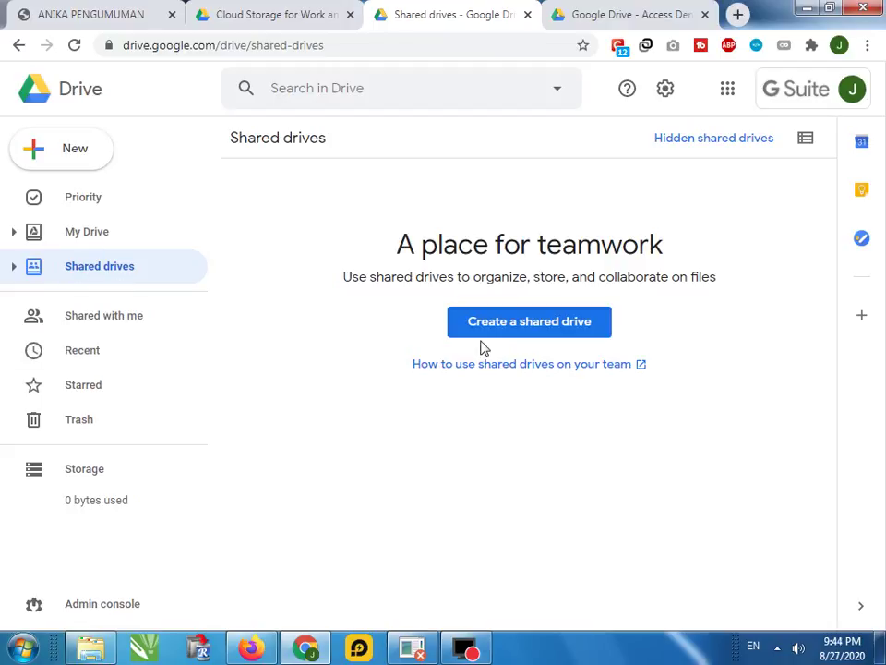
left_click(555, 321)
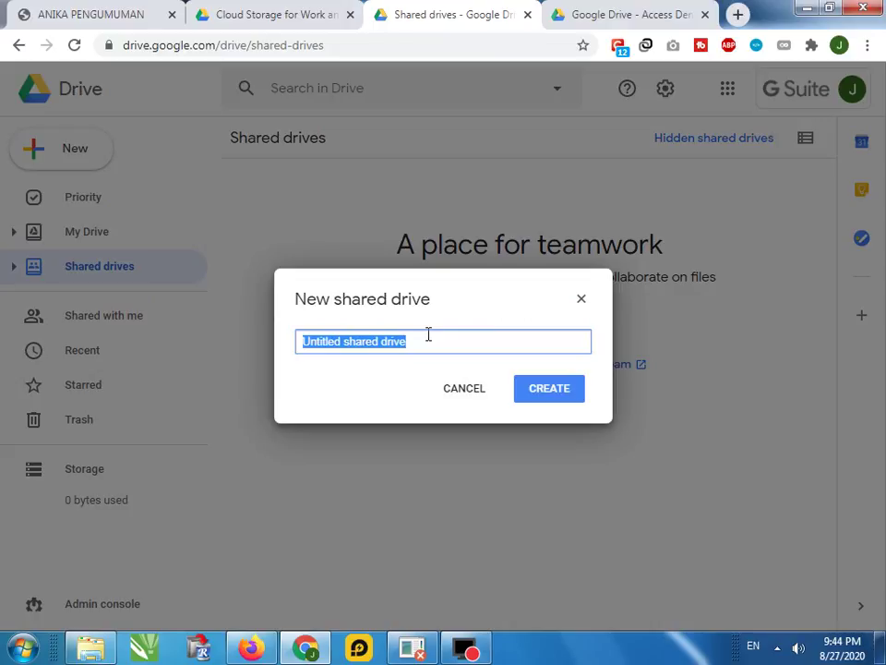
Name the new shared drive 'ANIKA DRIVE', removing the extra words FULL and UNLIMITED, and create it
type("A")
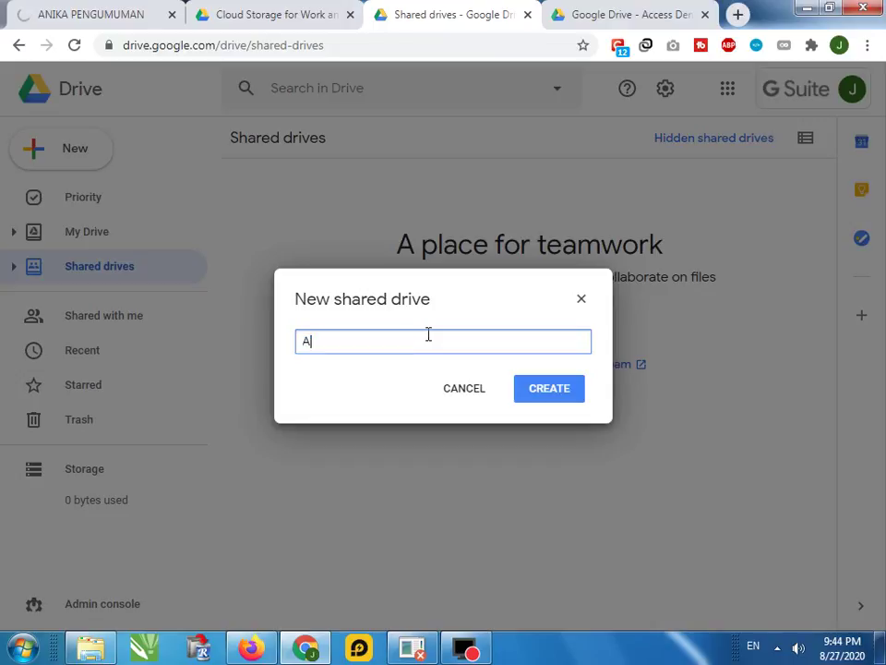
type("NIKA FULL ")
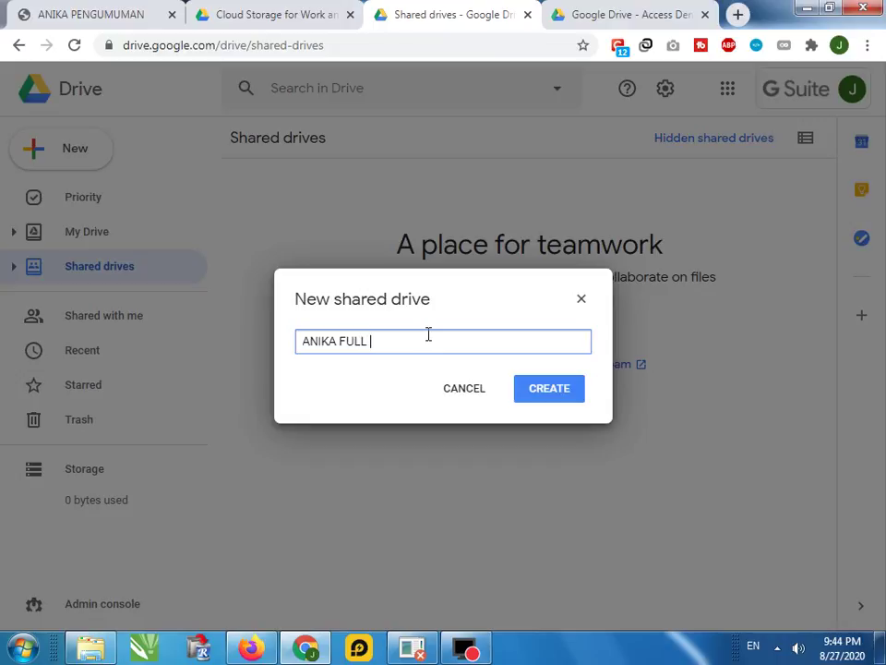
type("DRIVE")
double_click(351, 341)
type("UNLIMITED")
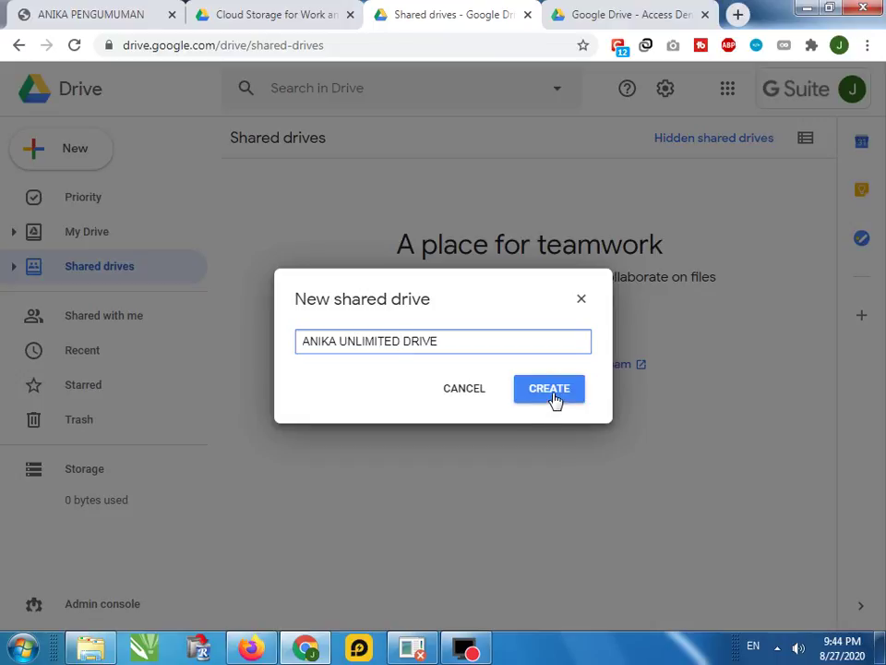
double_click(386, 341)
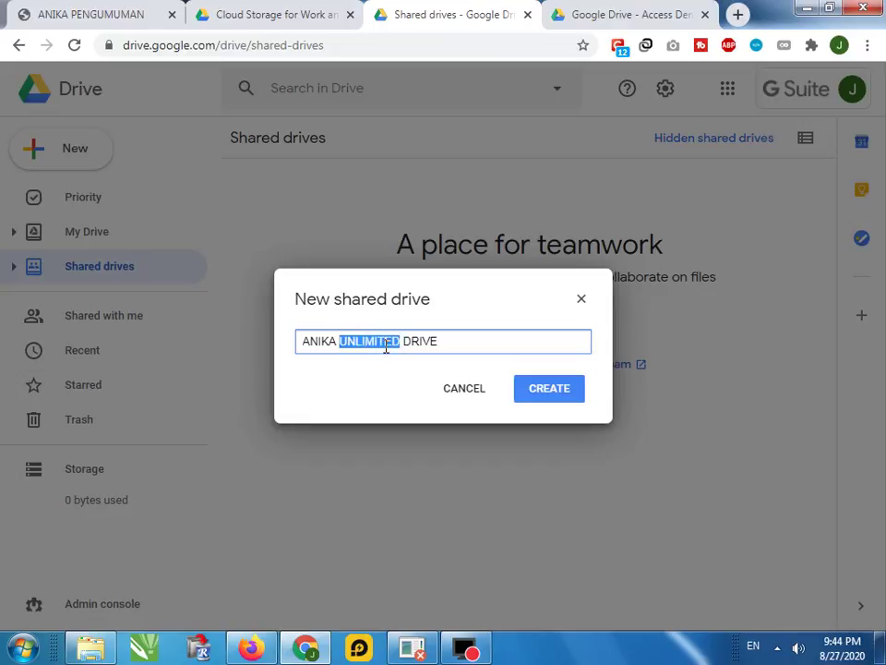
key("BackSpace")
left_click(566, 390)
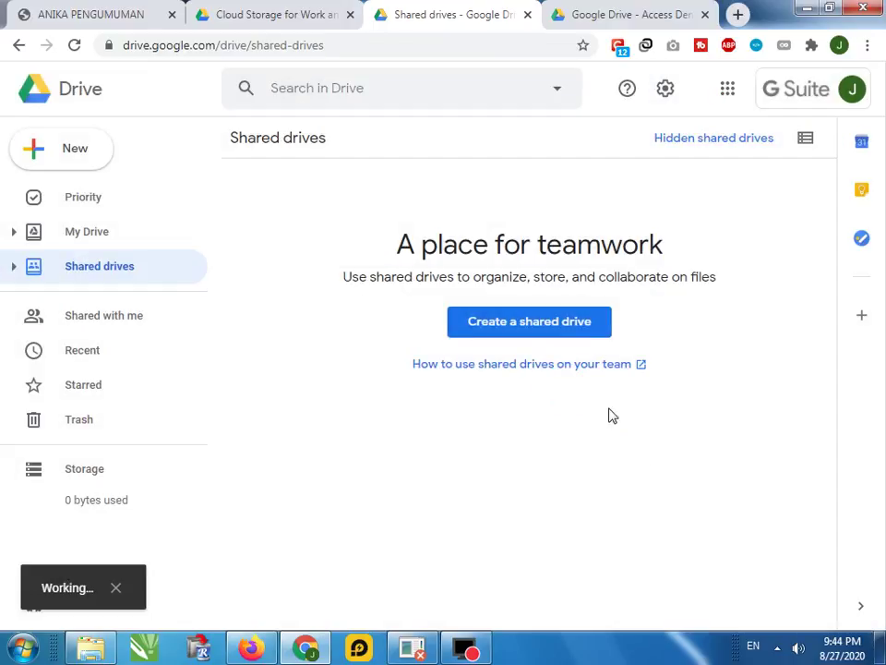
Open ANIKA DRIVE from the Shared drives list and show its drive options menu
left_click(337, 330)
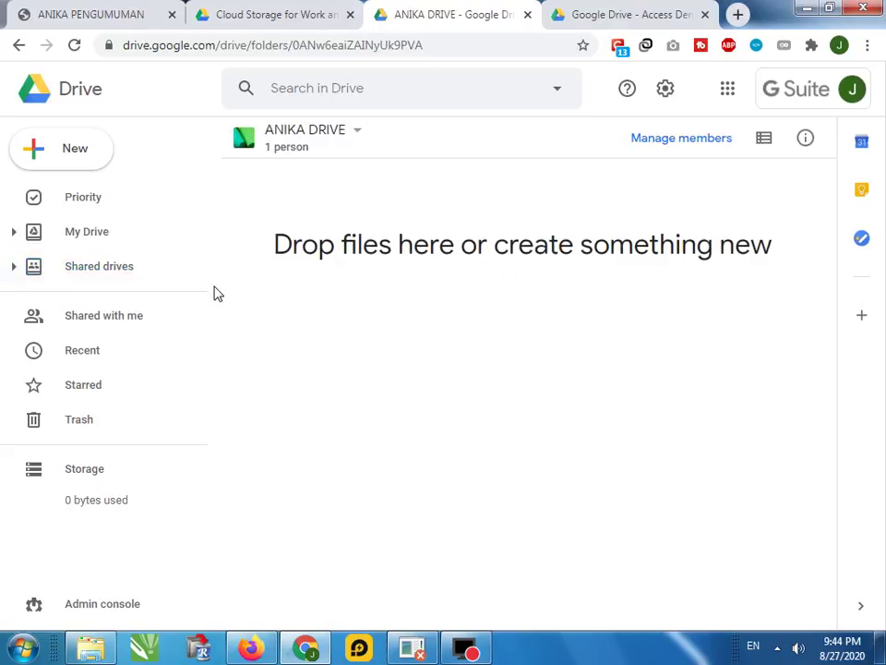
left_click(97, 273)
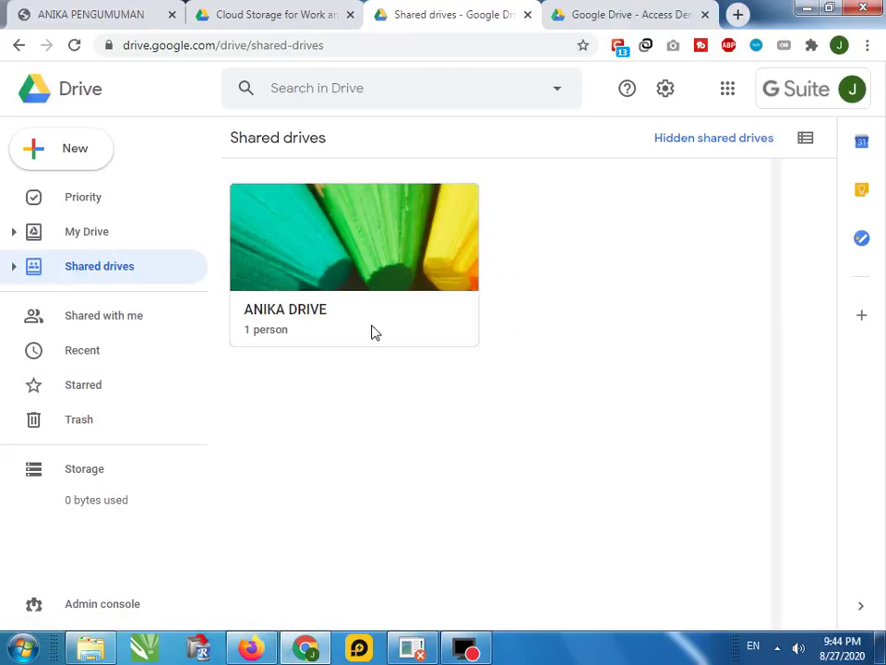
left_click(337, 270)
double_click(337, 270)
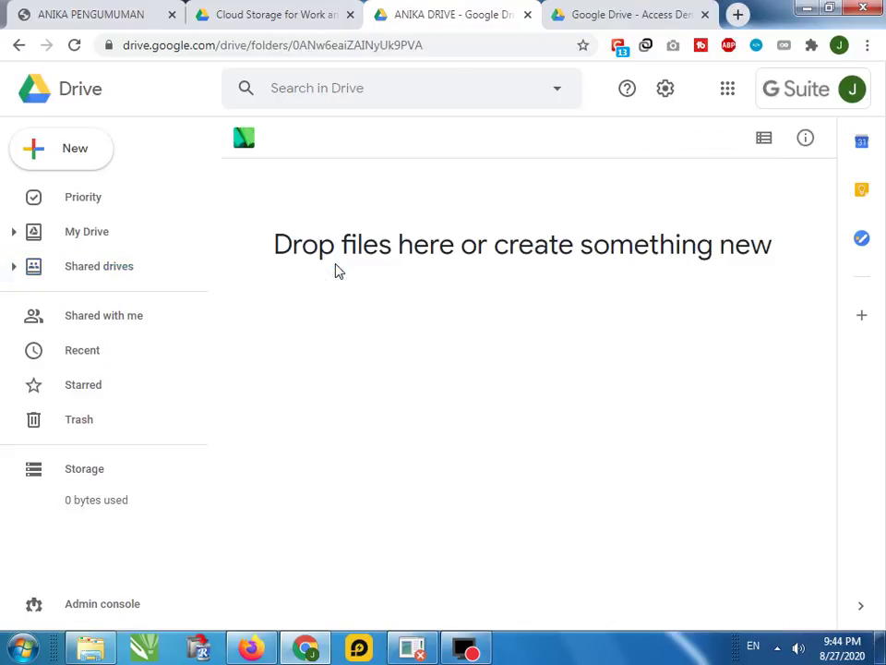
left_click(357, 132)
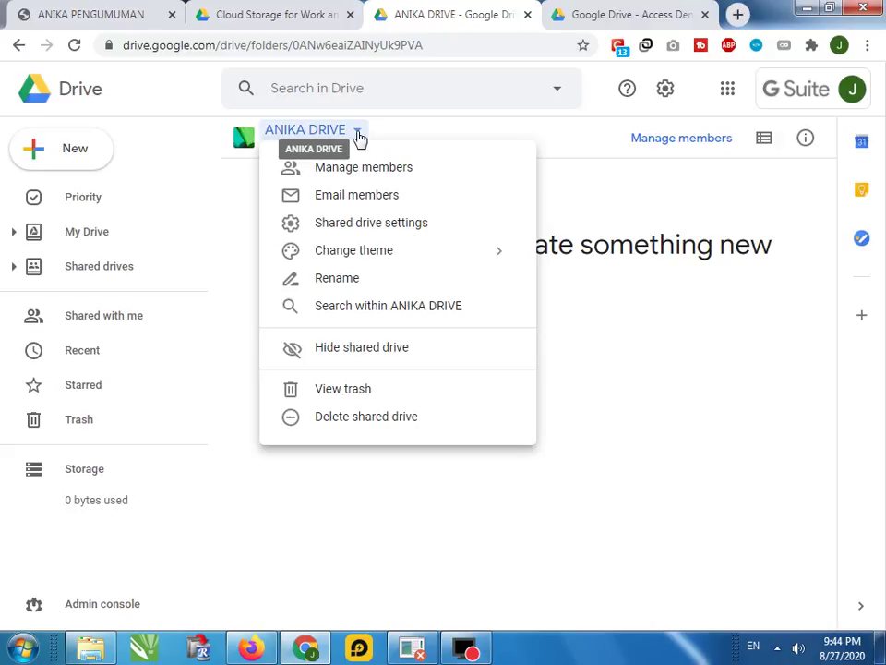
In Manage members for ANIKA DRIVE, add the invitee's e-mail address as a new member
left_click(353, 170)
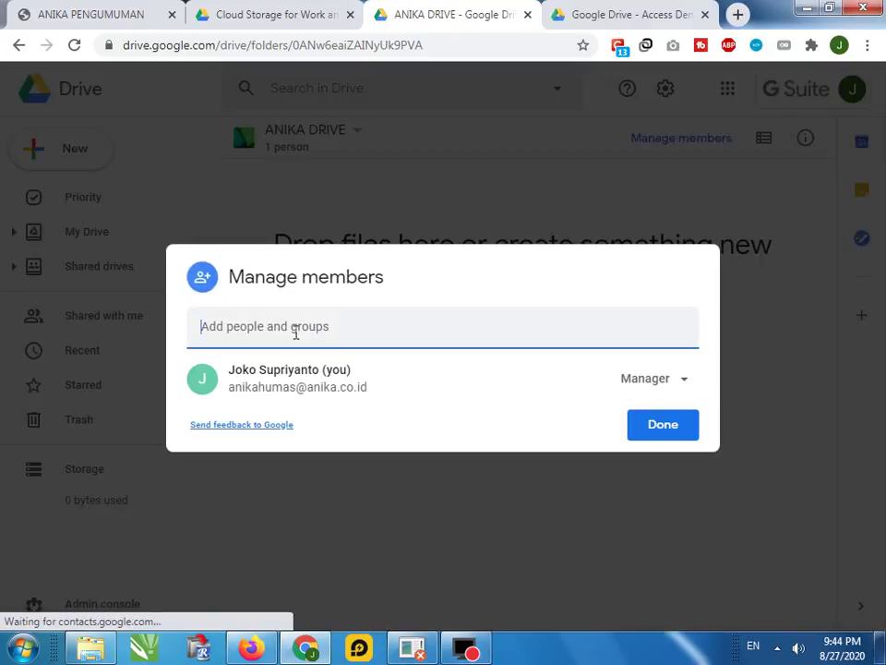
left_click(296, 332)
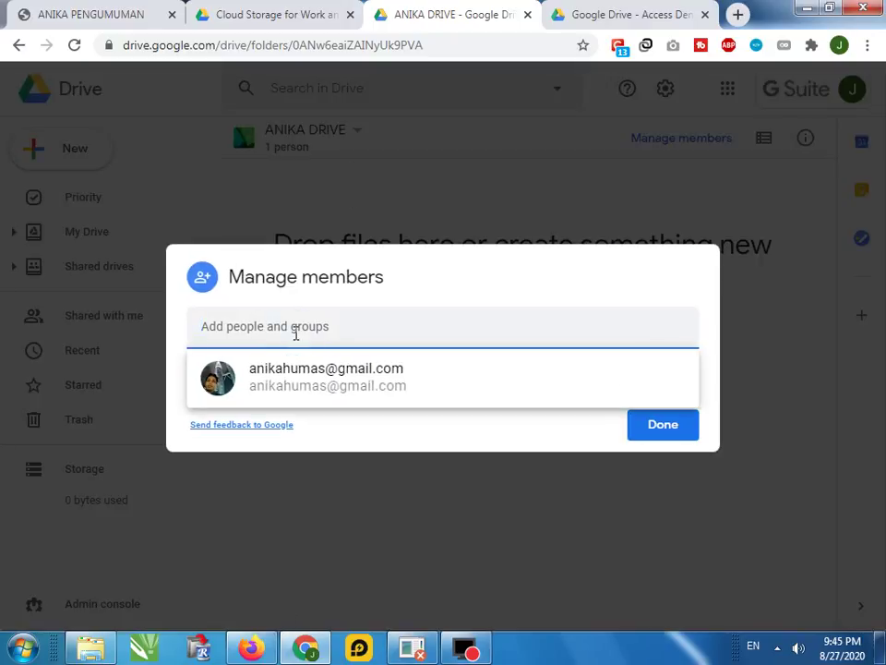
type("JOKL")
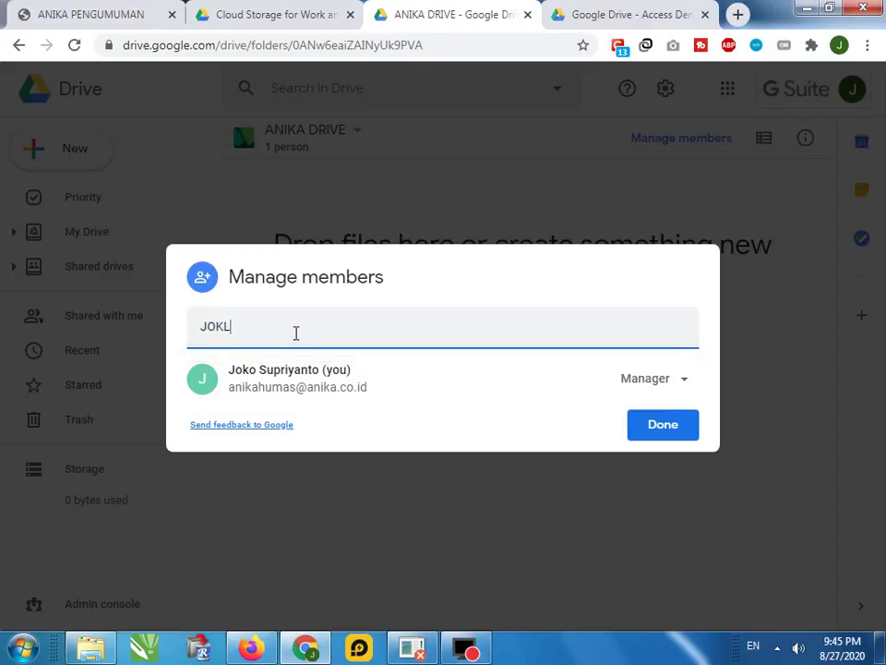
key("BackSpace")
key("BackSpace")
key("BackSpace")
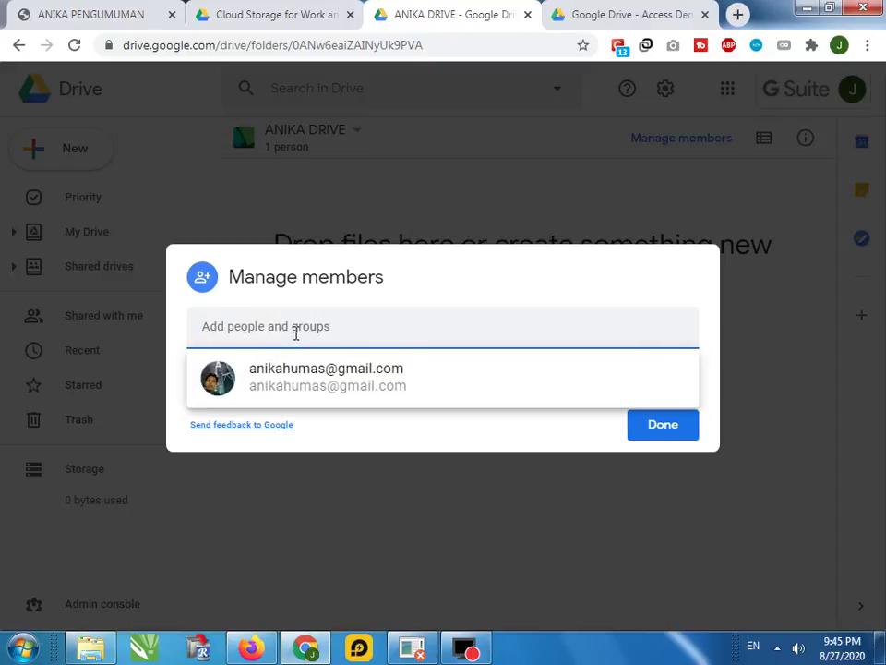
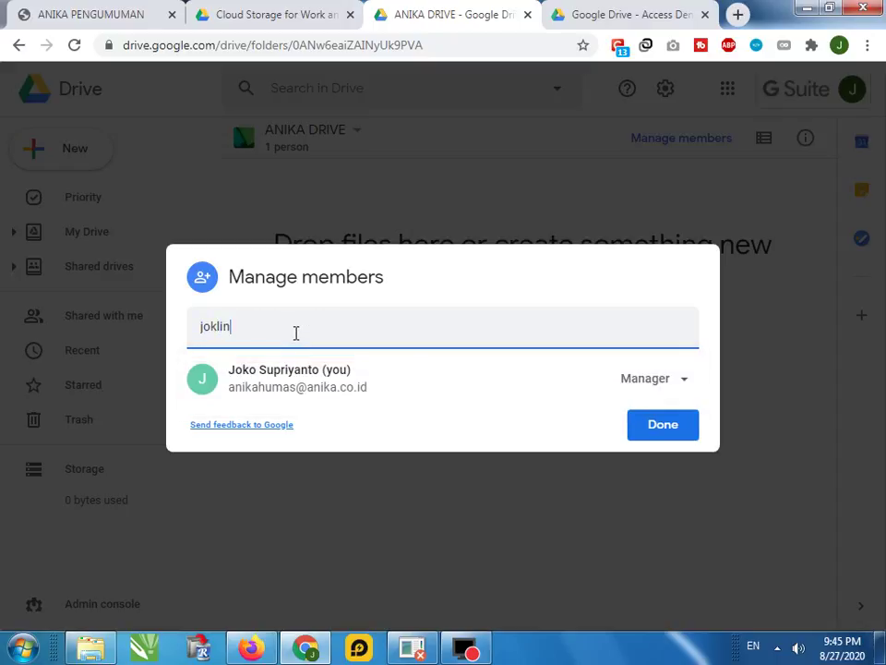
left_click(336, 328)
left_click(317, 378)
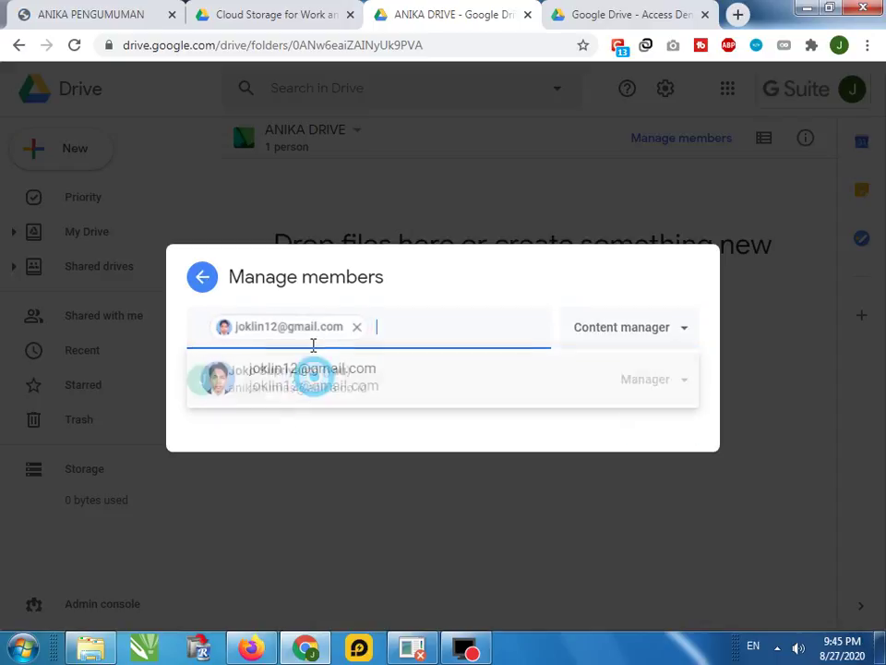
left_click(670, 257)
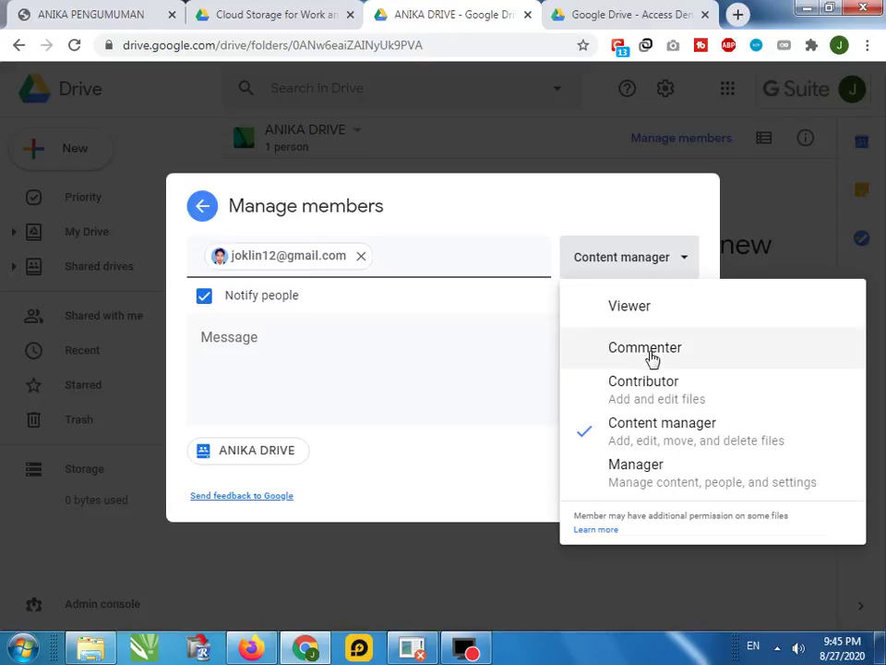
Try the Contributor and Content manager roles for the invitee, then settle on Manager
left_click(651, 397)
left_click(665, 261)
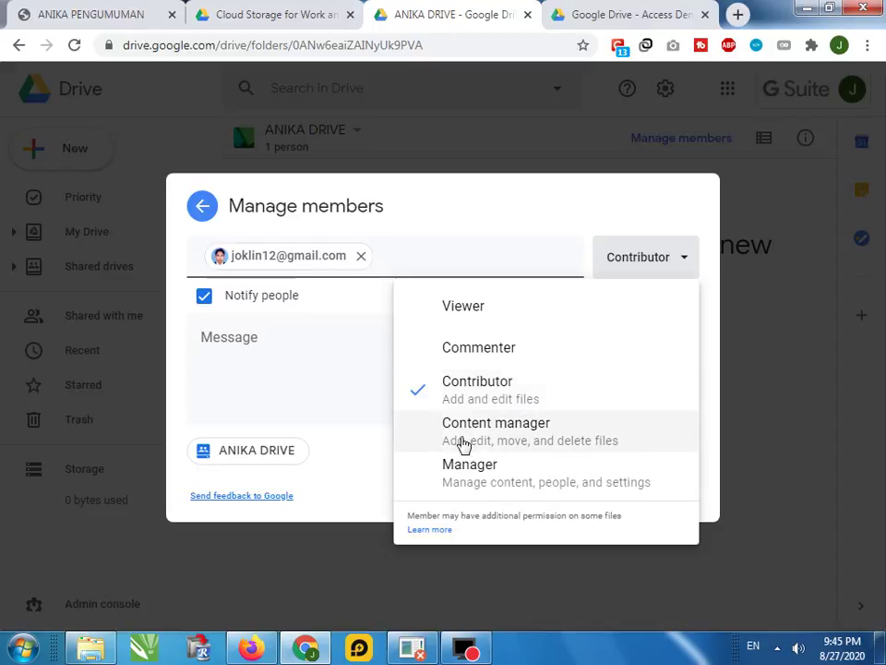
left_click(433, 435)
left_click(669, 262)
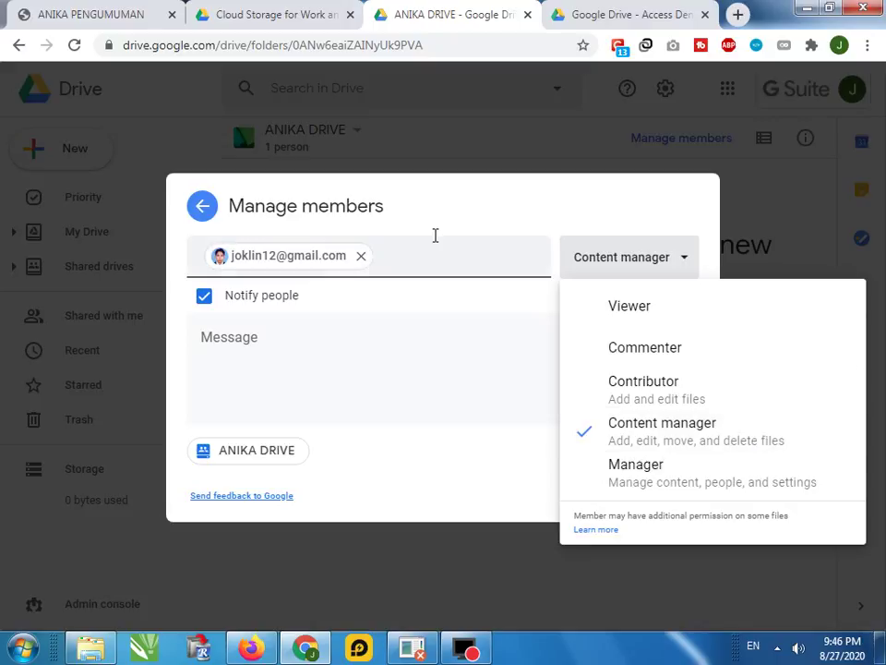
left_click(648, 475)
left_click(679, 255)
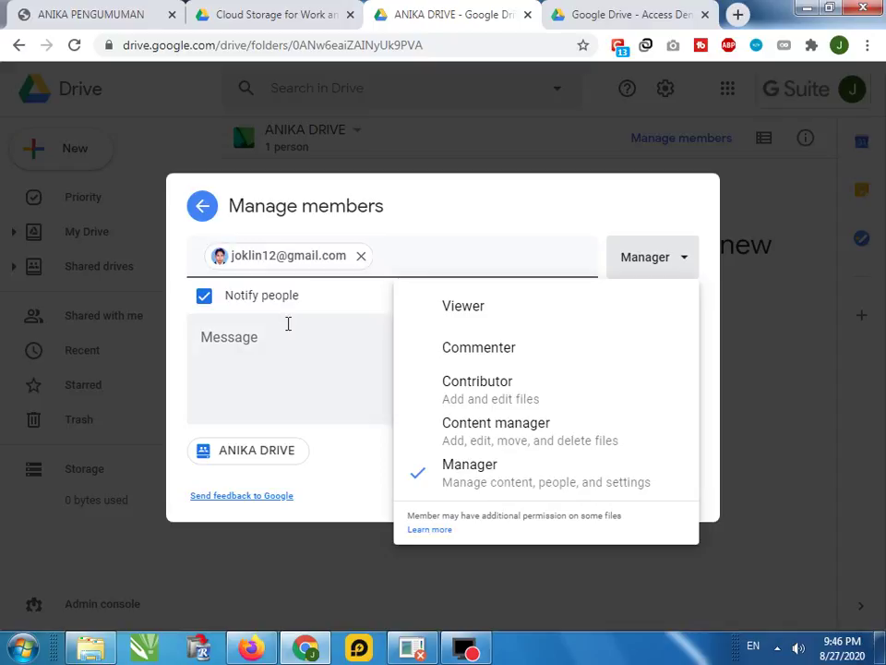
left_click(498, 473)
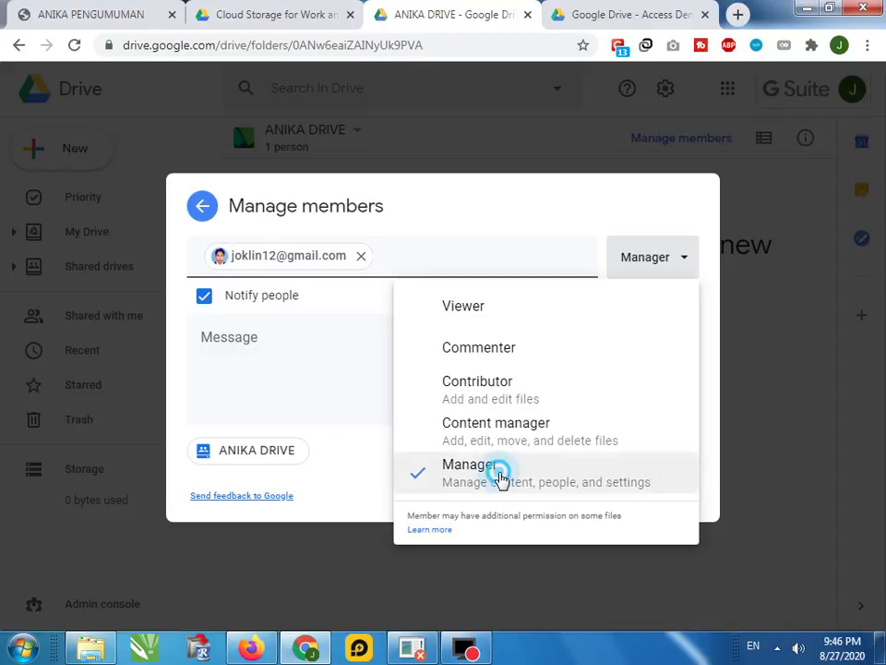
left_click(661, 258)
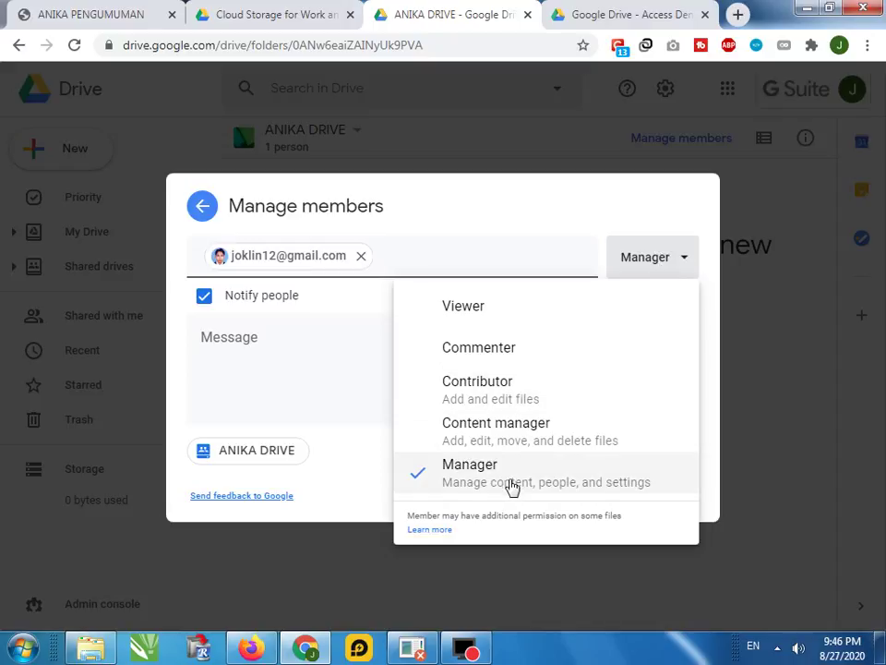
left_click(508, 480)
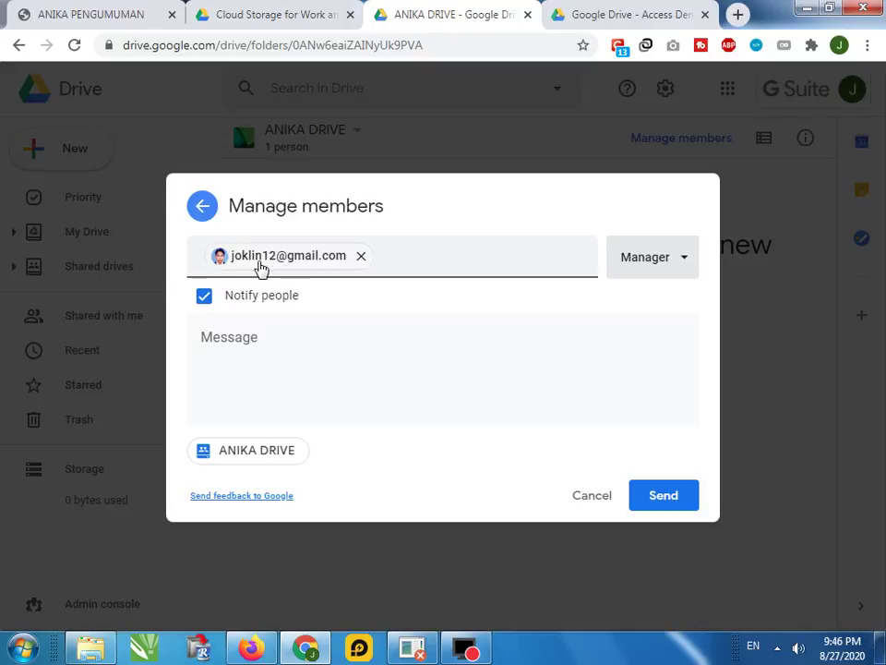
Send the invitation and confirm sharing with someone outside the organization
mouse_move(283, 265)
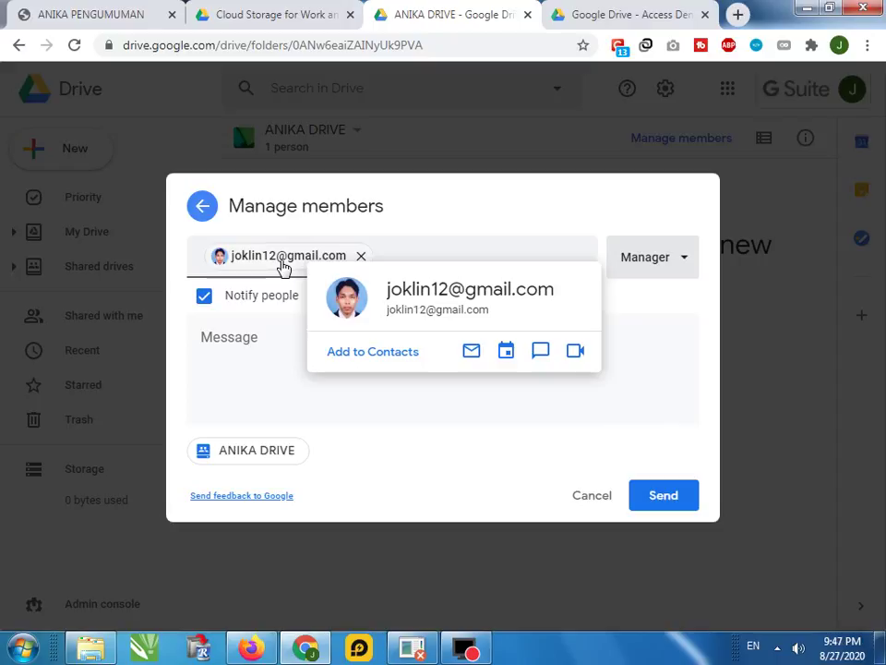
left_click(476, 192)
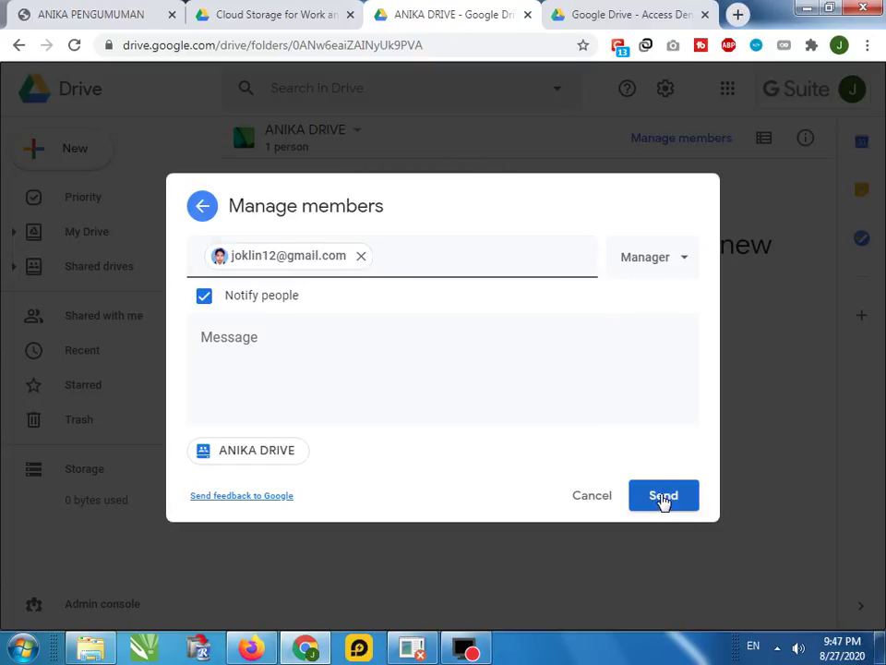
left_click(663, 497)
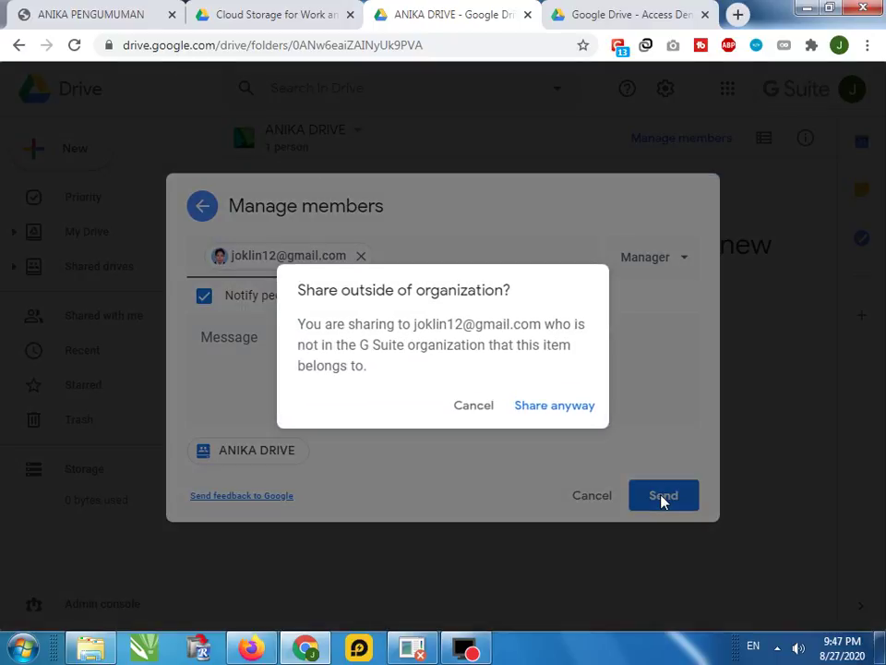
left_click(554, 406)
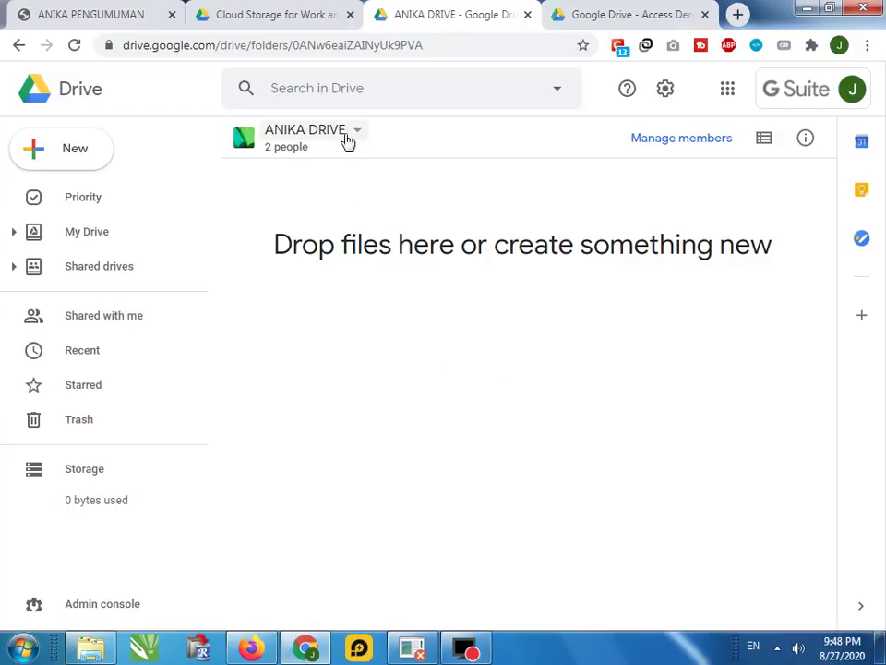
In the other browser, pick the existing Google account and sign in with its password
left_click(268, 650)
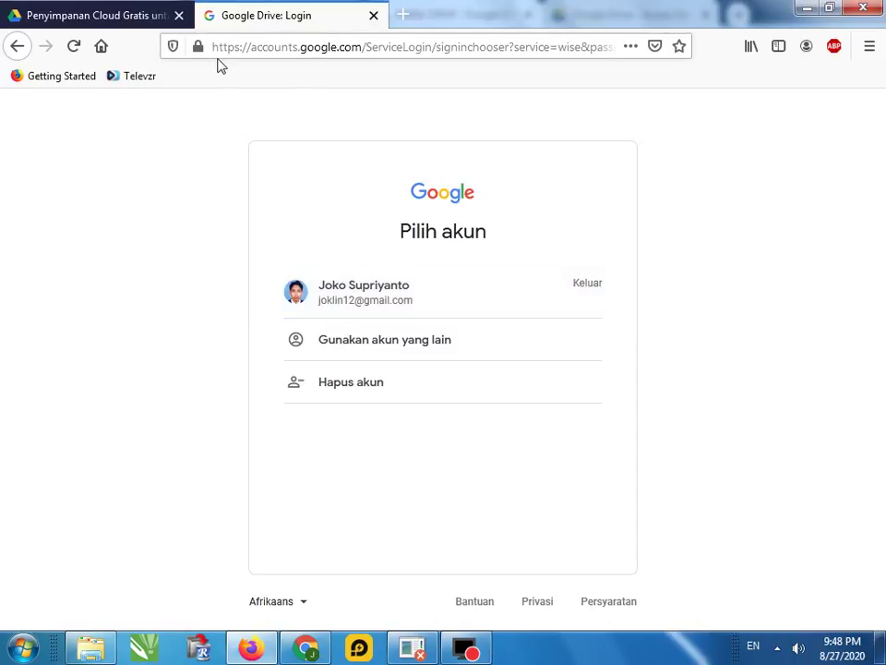
left_click(374, 300)
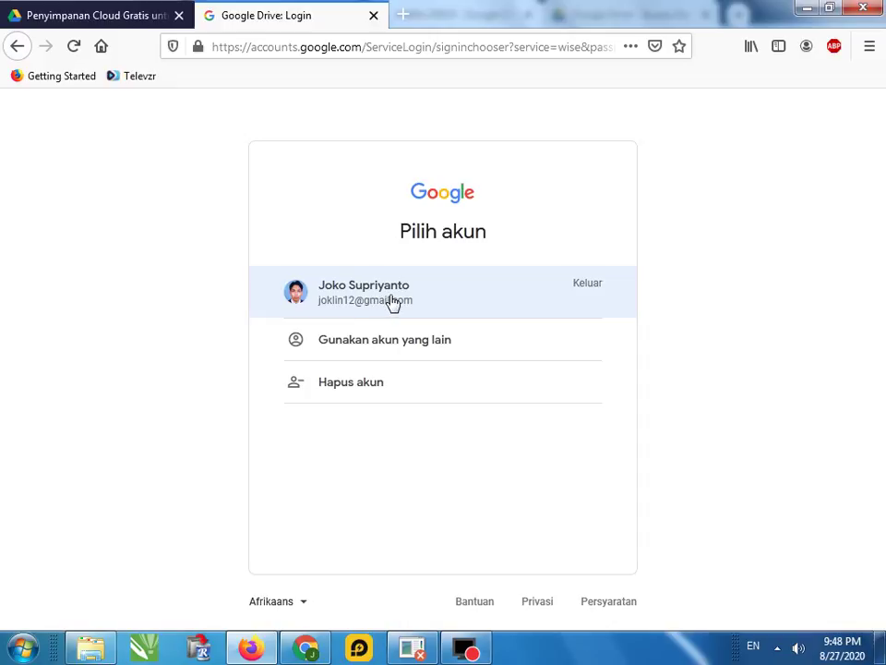
left_click(381, 302)
left_click(396, 334)
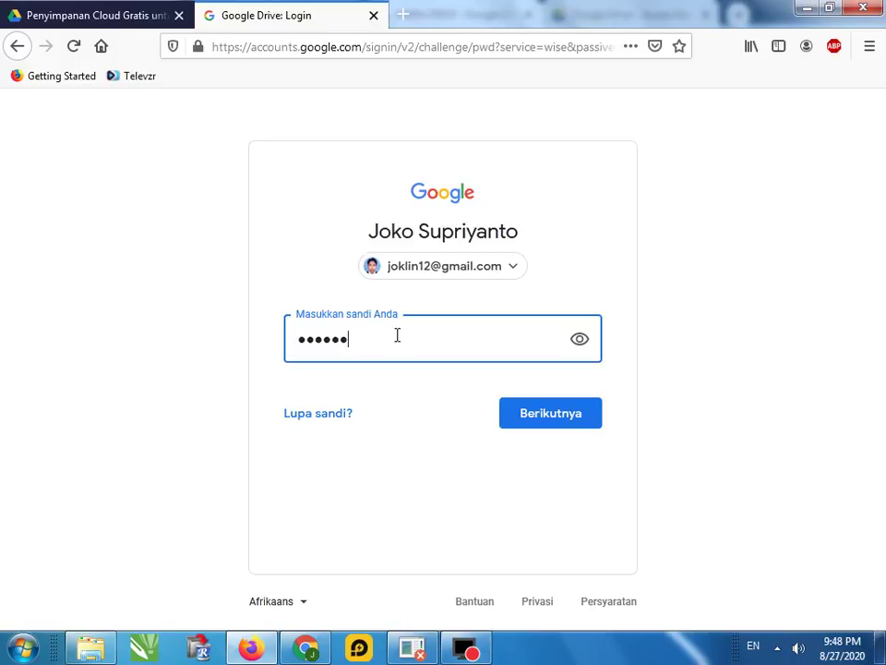
key("Return")
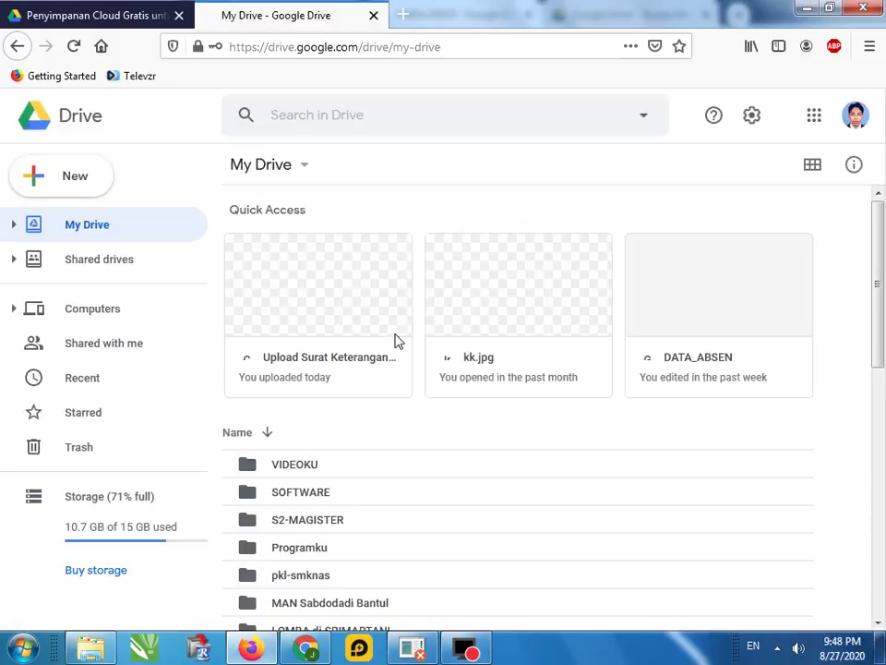
Verify the signed-in account, then open Shared drives to see ANIKA DRIVE with 2 people
scroll(225, 411, "down", 1)
scroll(224, 412, "down", 2)
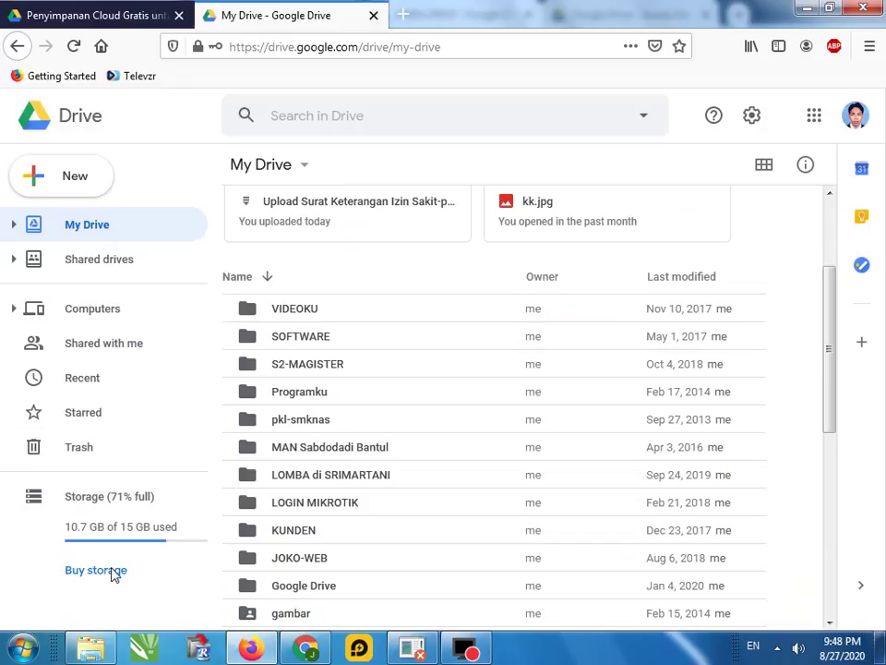
left_click(857, 110)
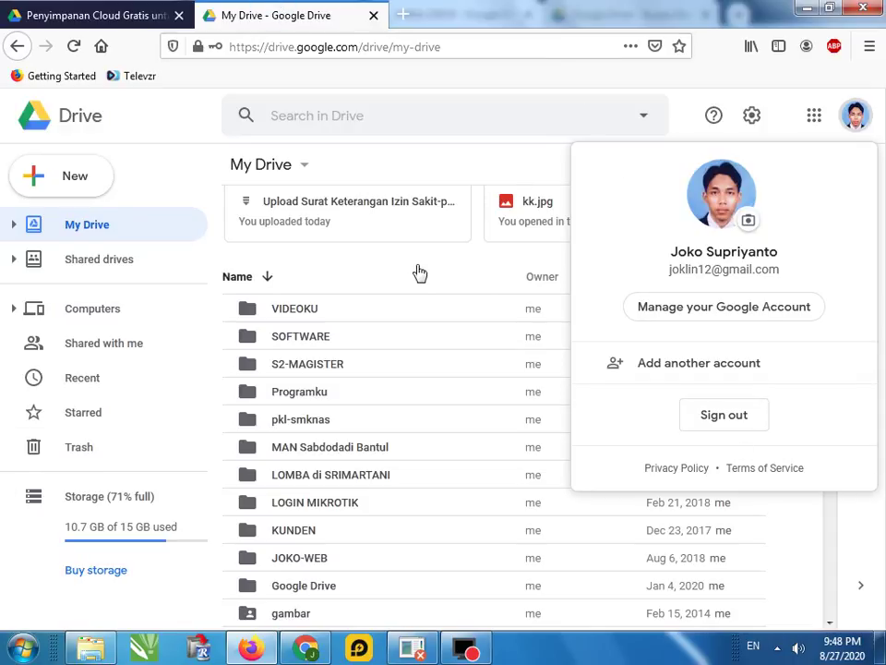
left_click(300, 112)
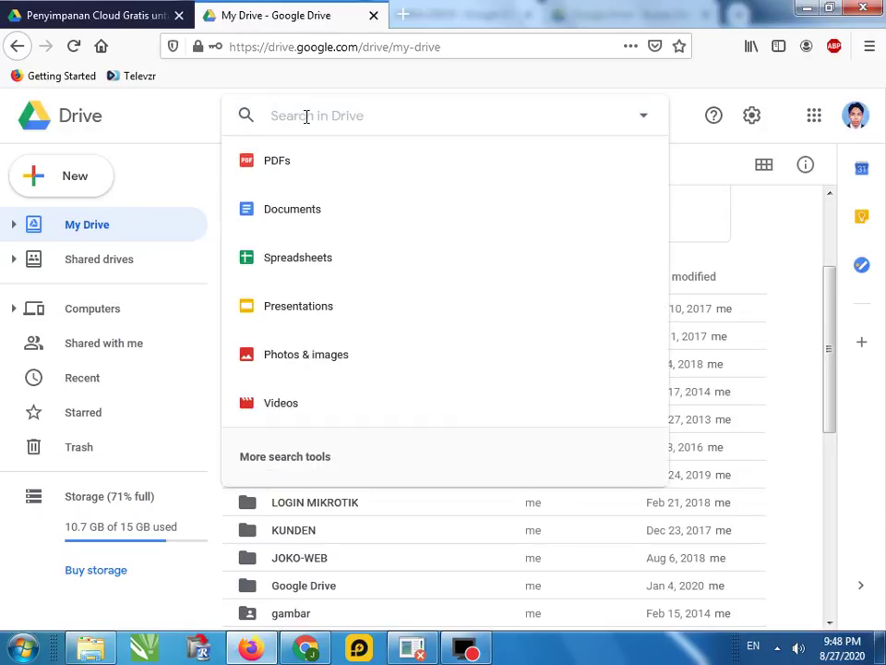
left_click(300, 103)
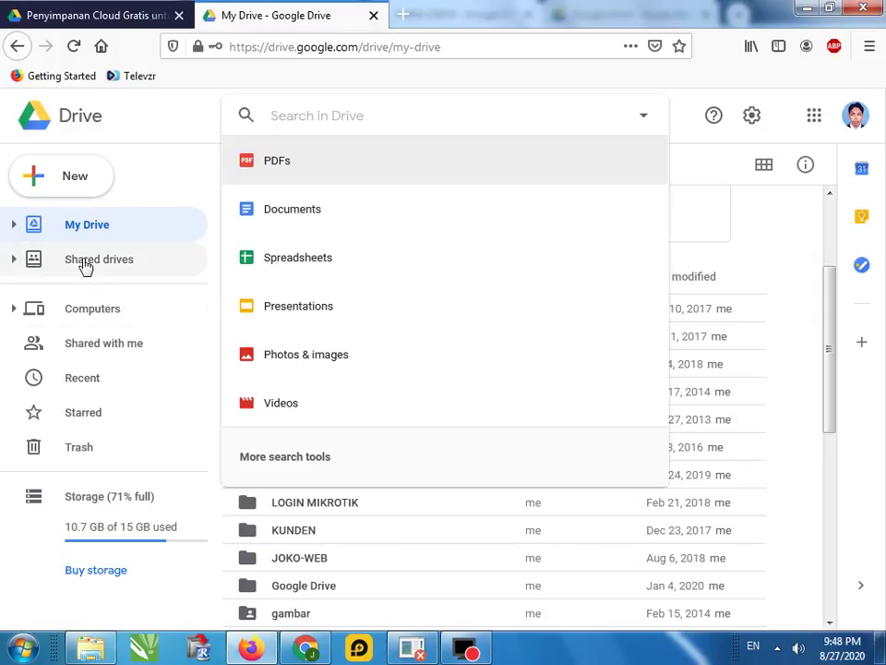
left_click(89, 265)
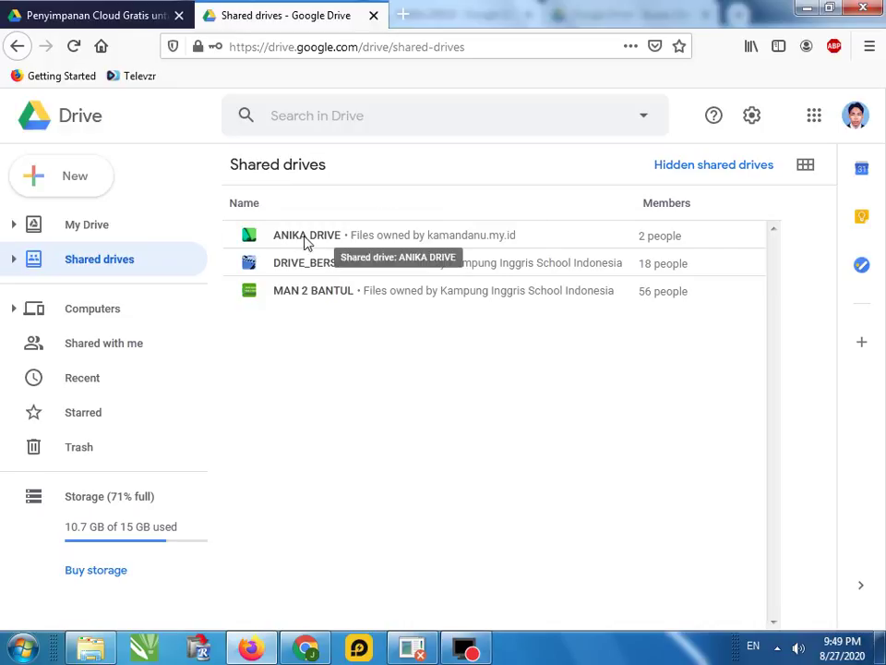
Check ANIKA DRIVE is empty in both browser windows, showing shared drives as a list
left_click(307, 242)
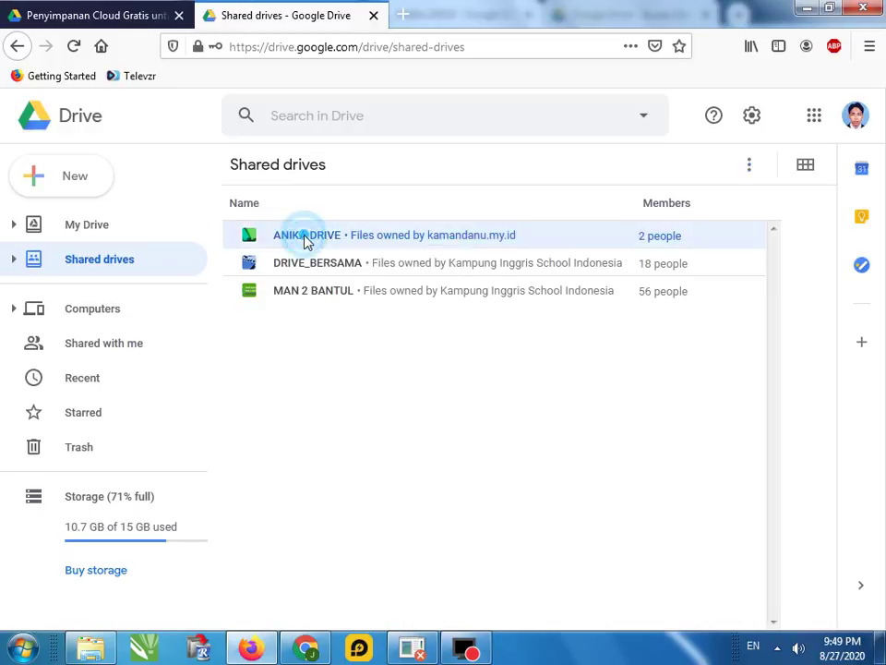
left_click(318, 639)
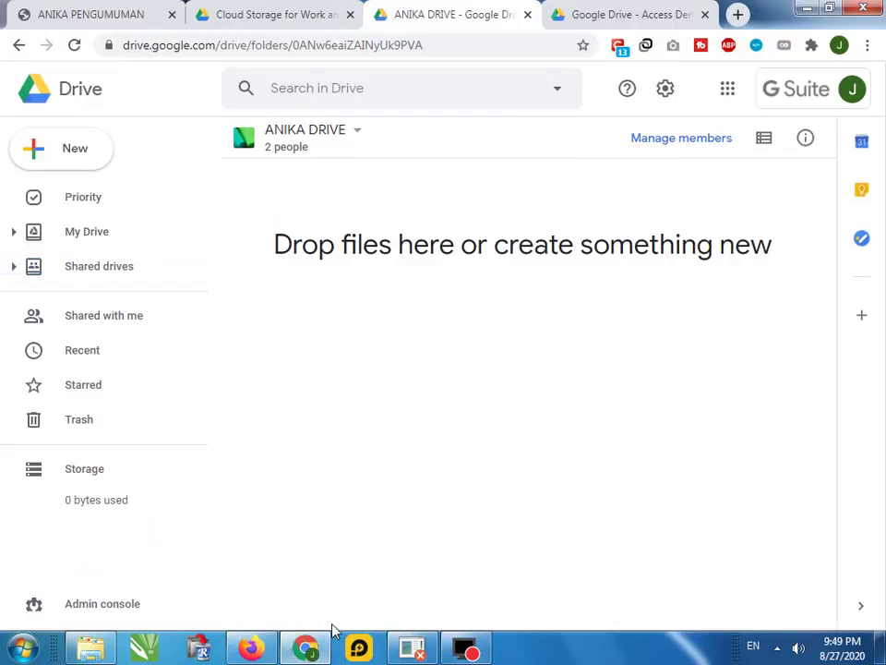
left_click(109, 265)
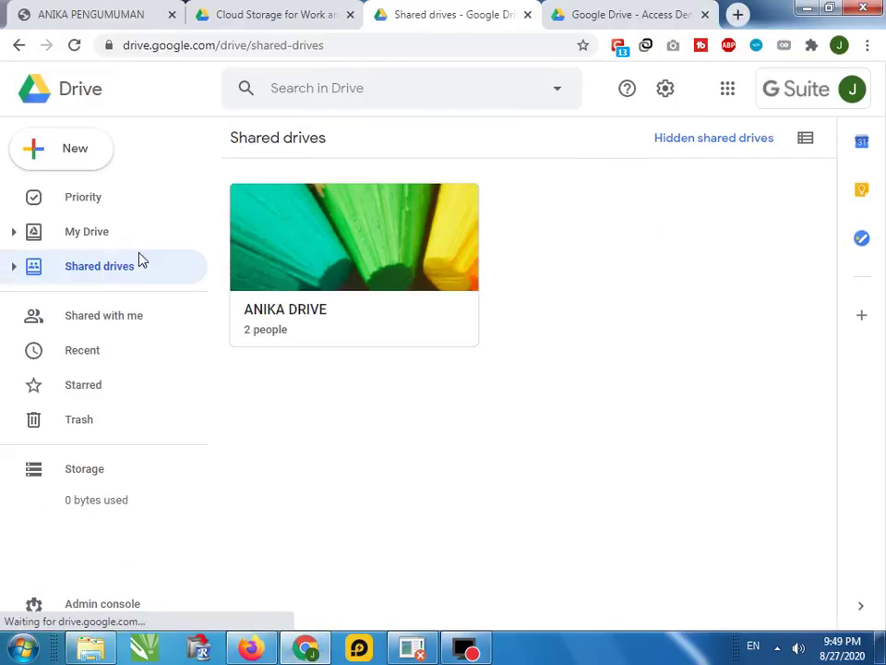
left_click(805, 139)
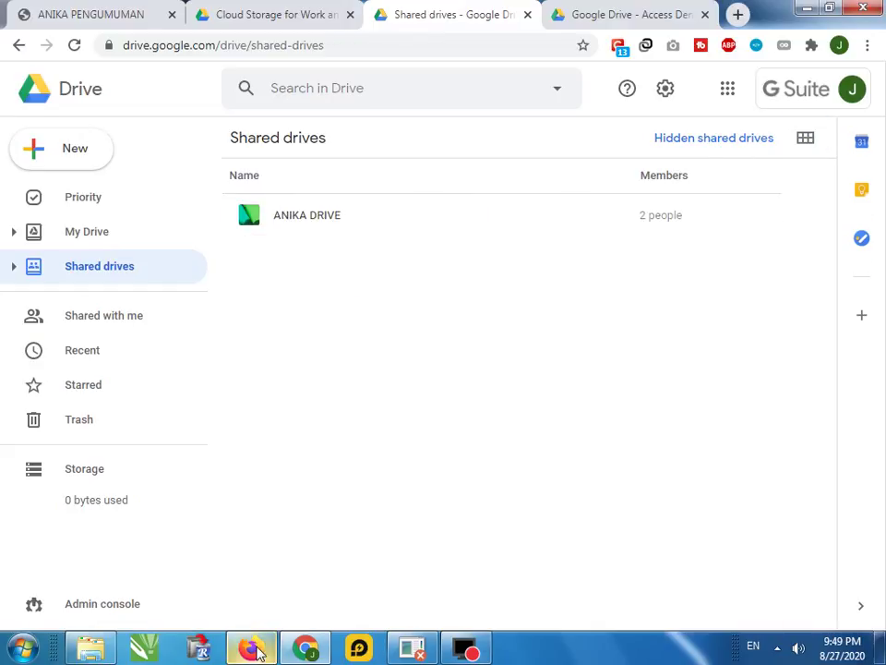
left_click(250, 648)
left_click(295, 238)
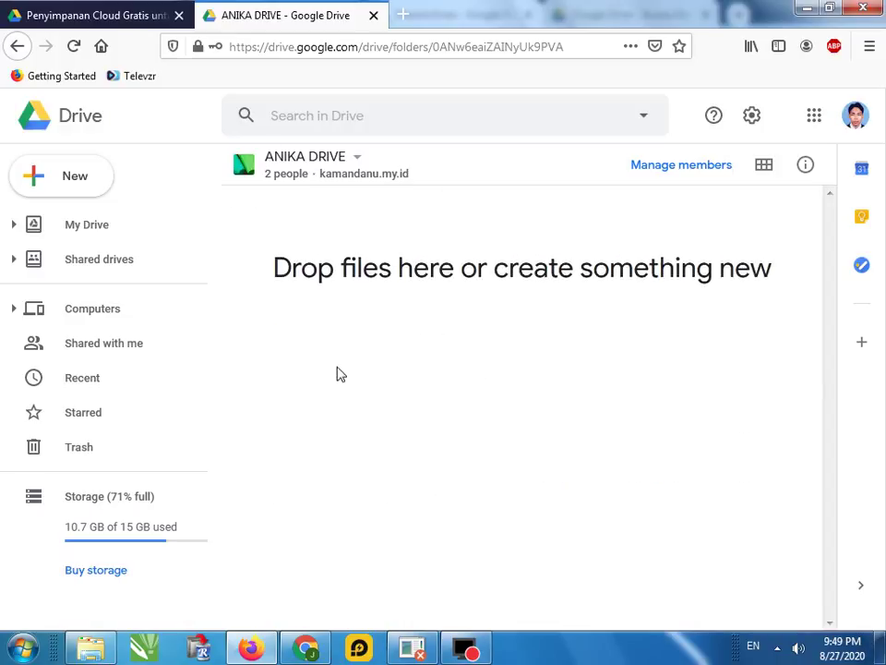
Return to My Drive and scroll through its folders to FILM-FILM
left_click(83, 231)
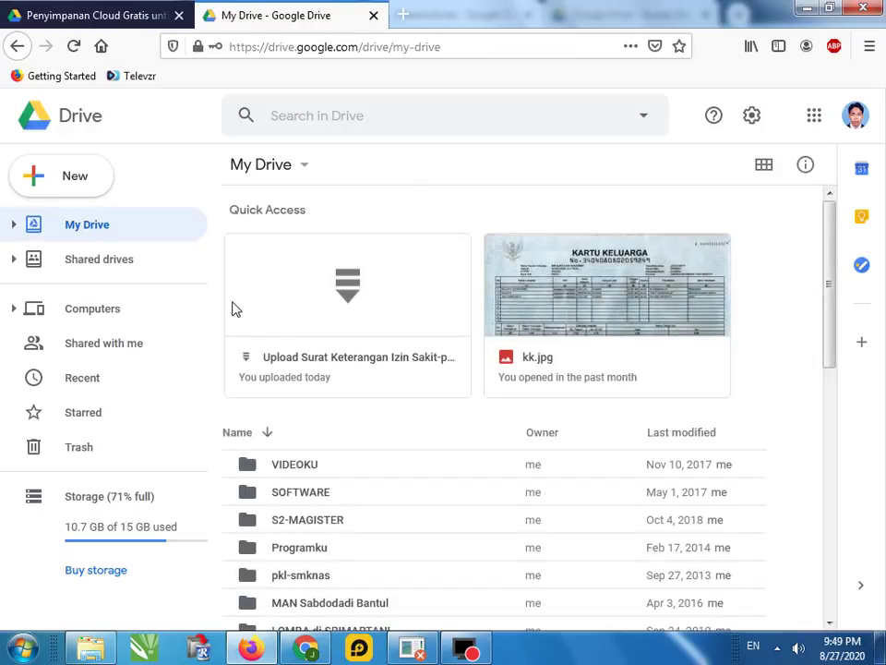
scroll(397, 482, "down", 2)
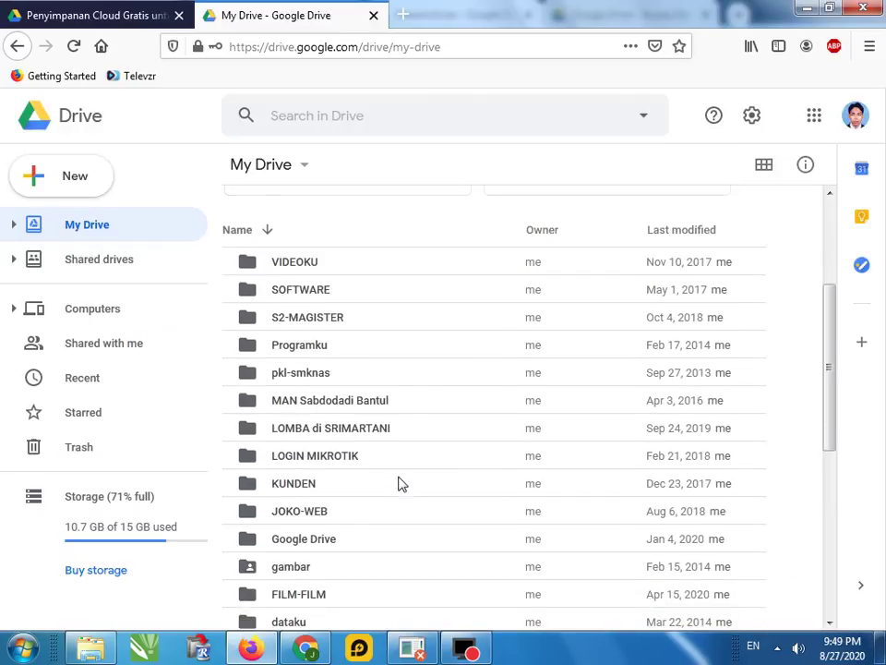
scroll(399, 482, "down", 1)
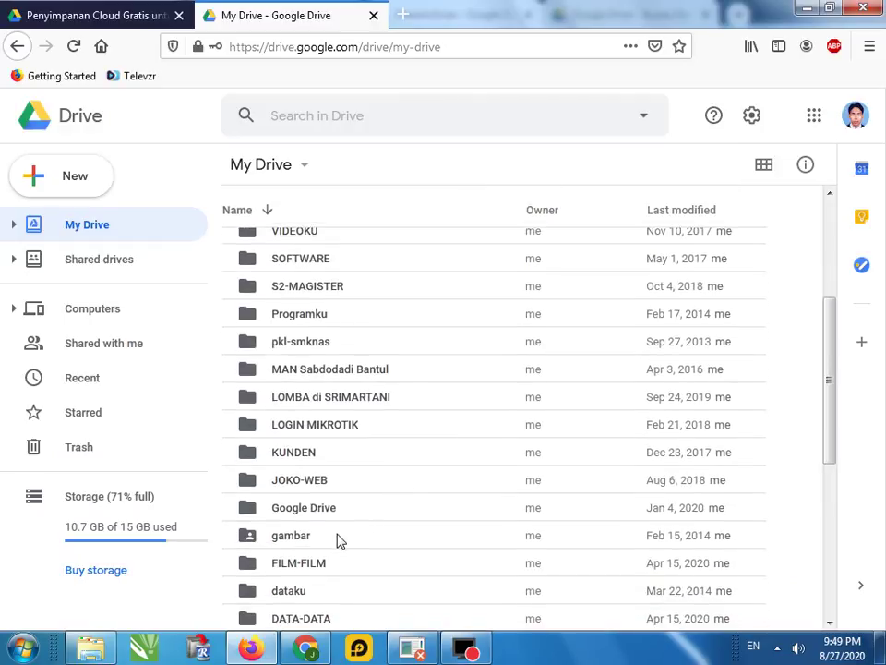
scroll(360, 567, "down", 2)
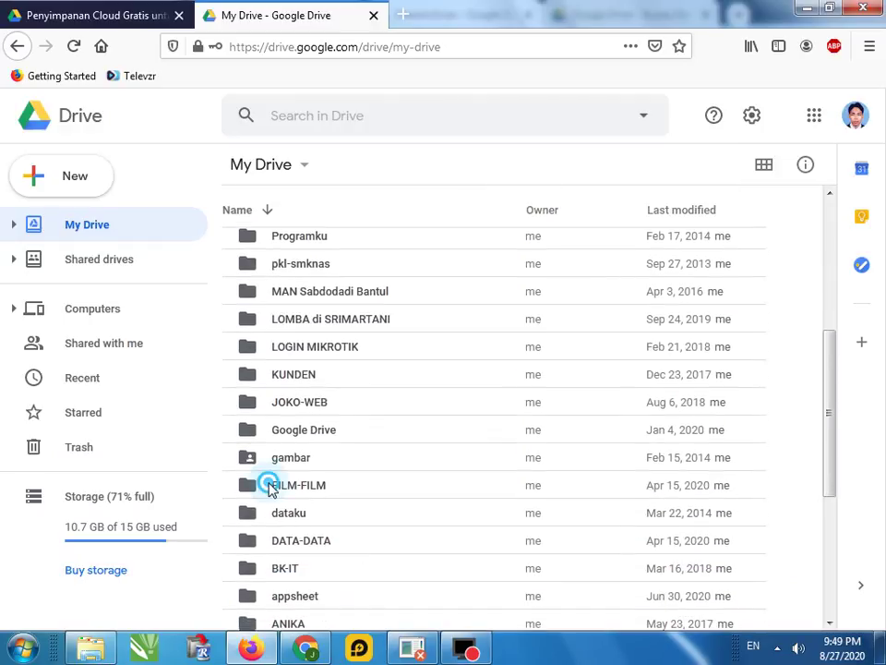
left_click(254, 494)
right_click(255, 494)
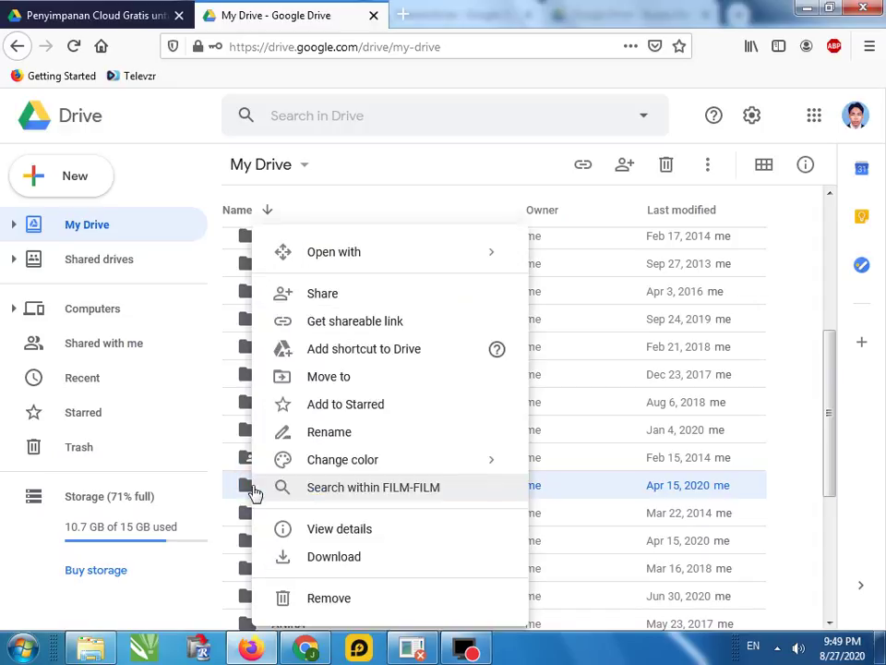
left_click(326, 378)
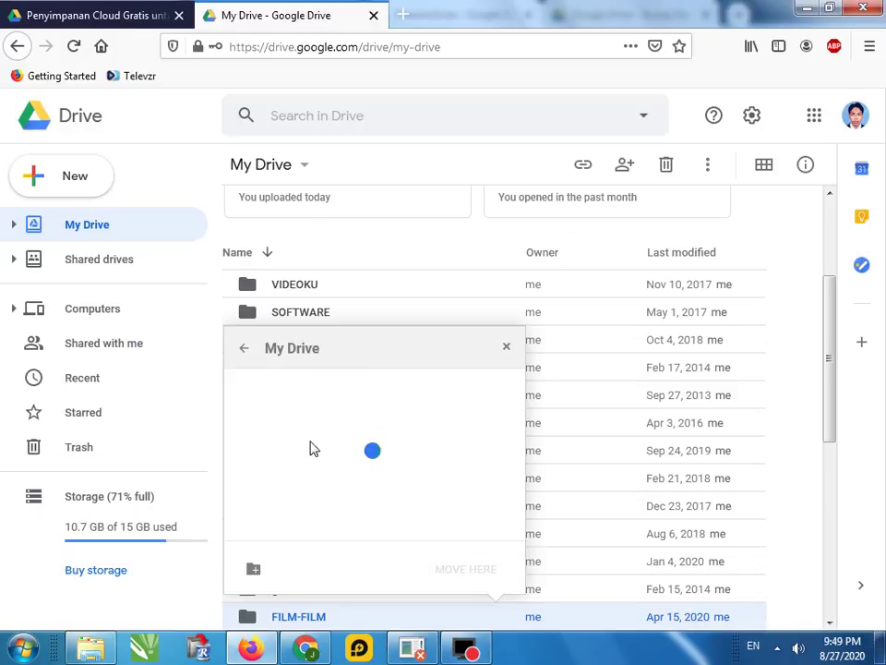
left_click(242, 350)
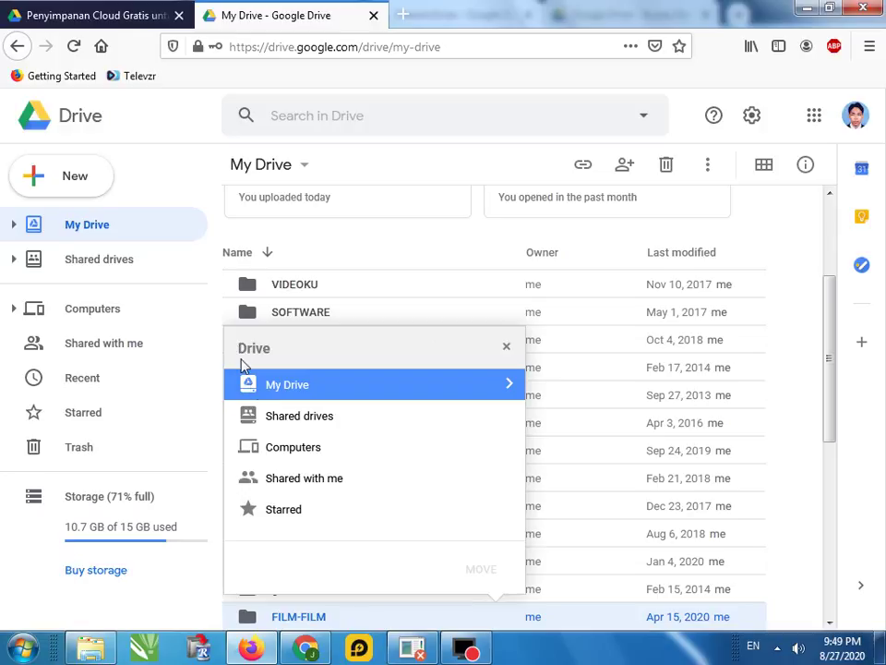
left_click(284, 420)
left_click(285, 421)
left_click(287, 386)
left_click(284, 421)
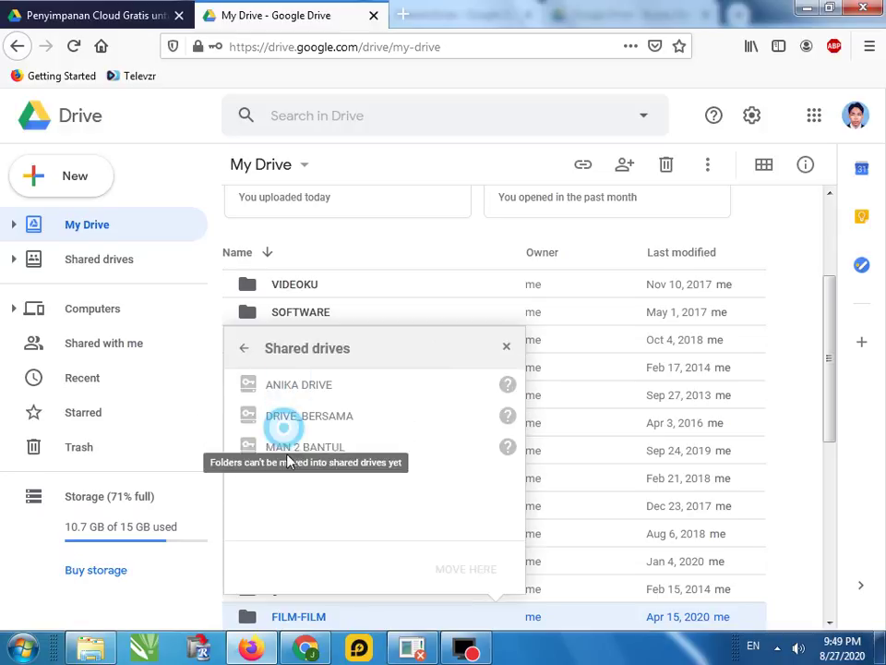
left_click(506, 346)
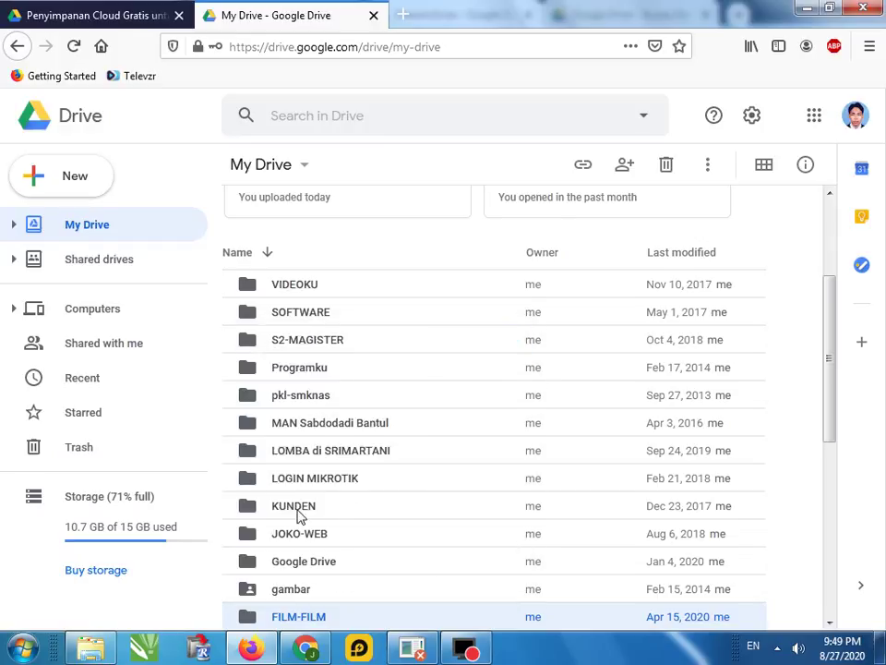
scroll(293, 536, "down", 1)
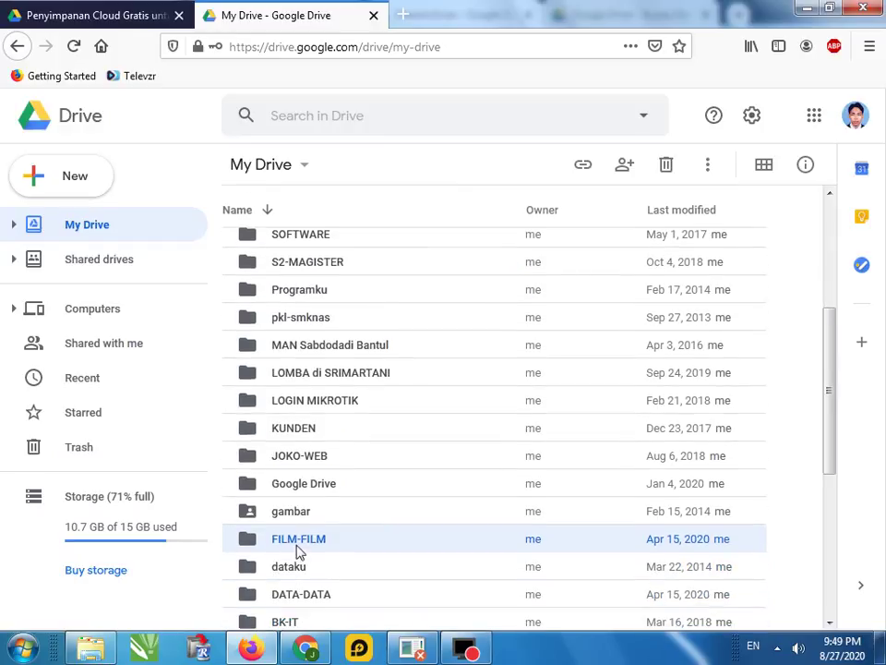
Open ANIKA DRIVE from Shared drives and add a new folder named FILM-FILM
left_click(113, 262)
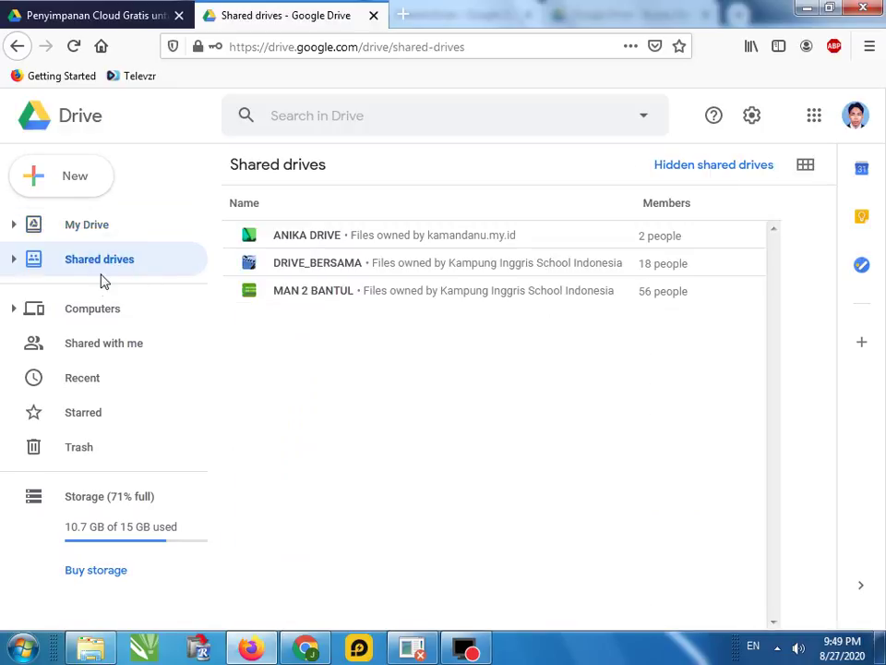
left_click(286, 238)
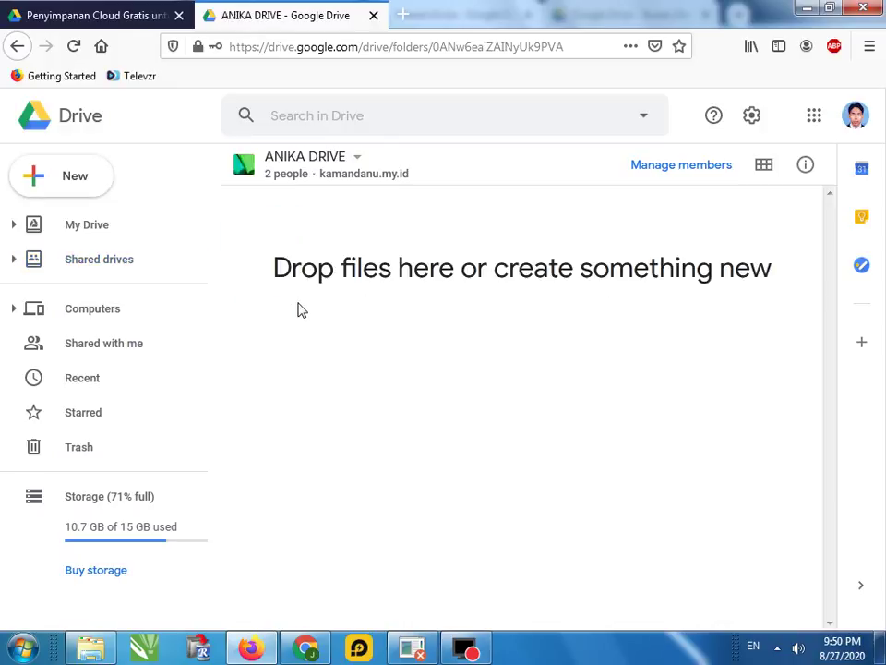
left_click(62, 177)
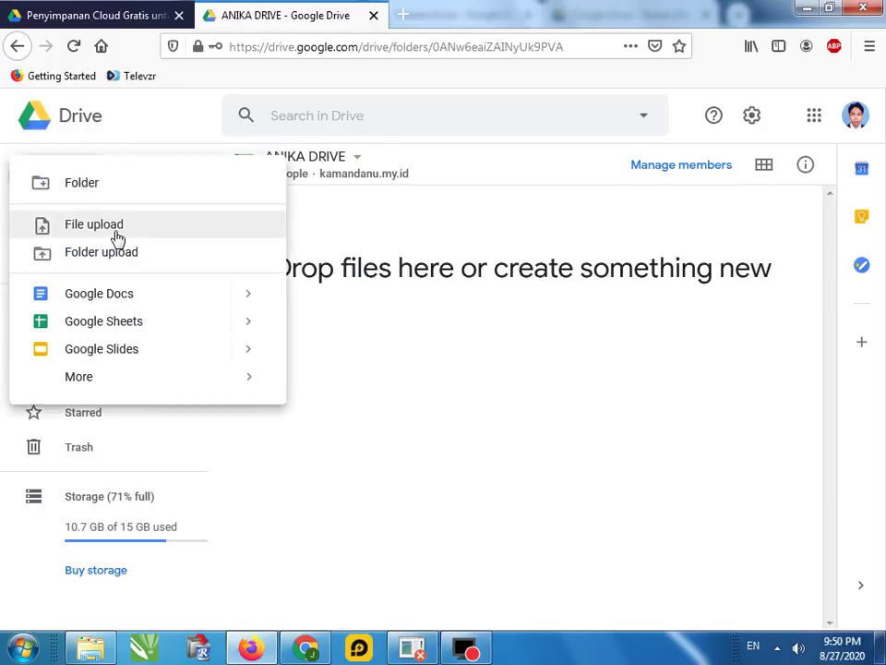
left_click(82, 182)
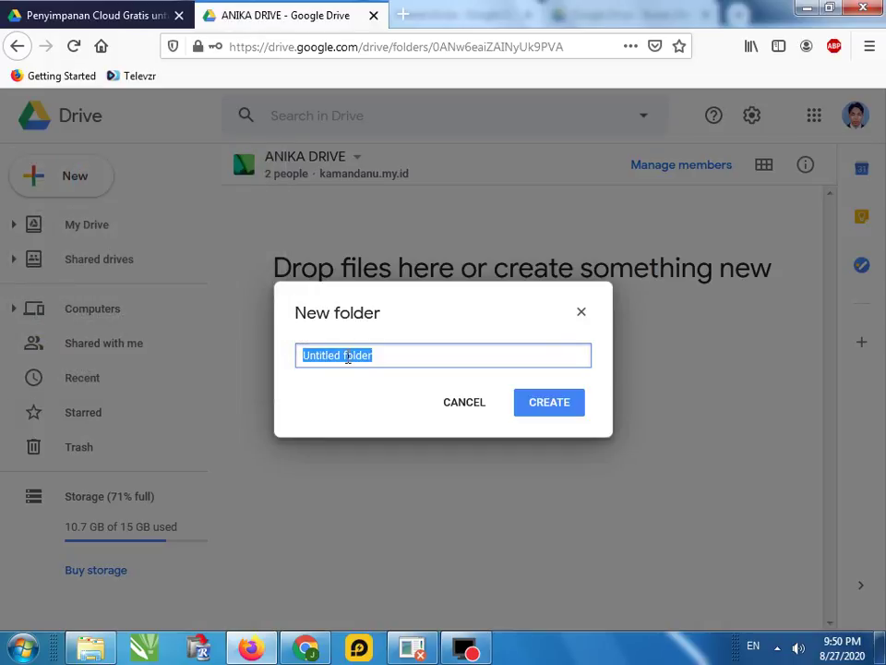
type("FILM-FILM")
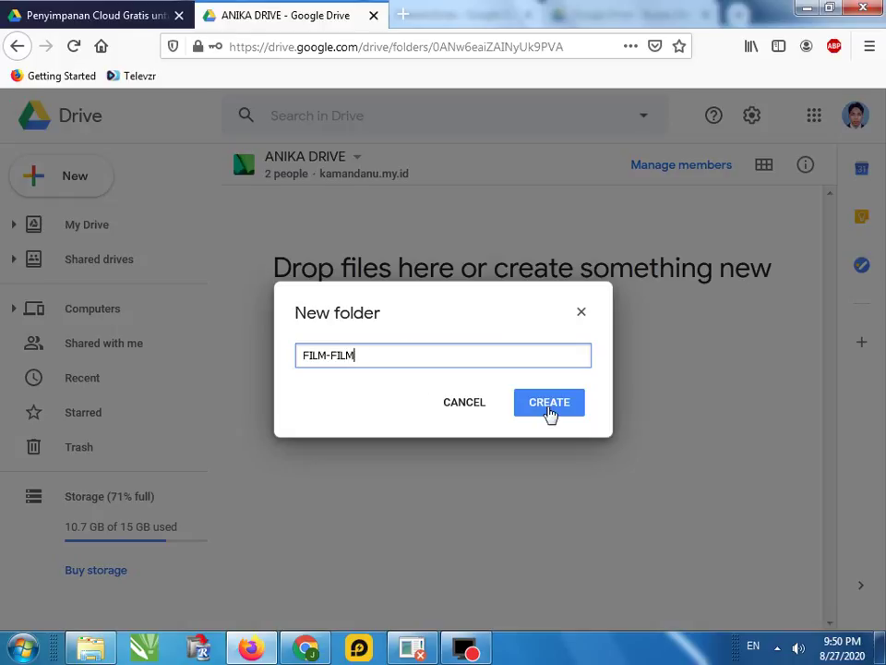
left_click(549, 411)
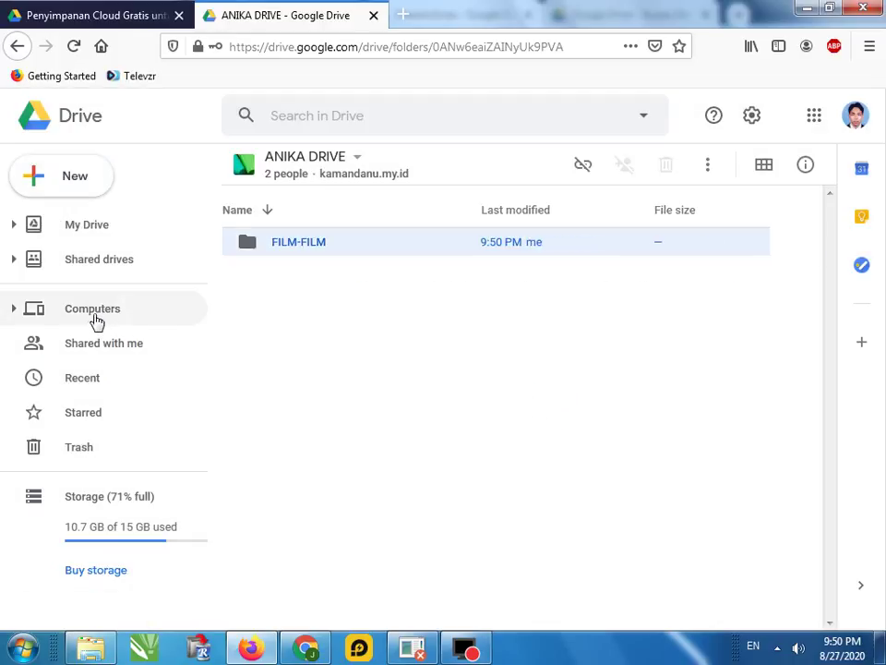
Select the zip file in My Drive's FILM-FILM folder and start moving it
left_click(86, 232)
scroll(382, 462, "down", 5)
double_click(260, 484)
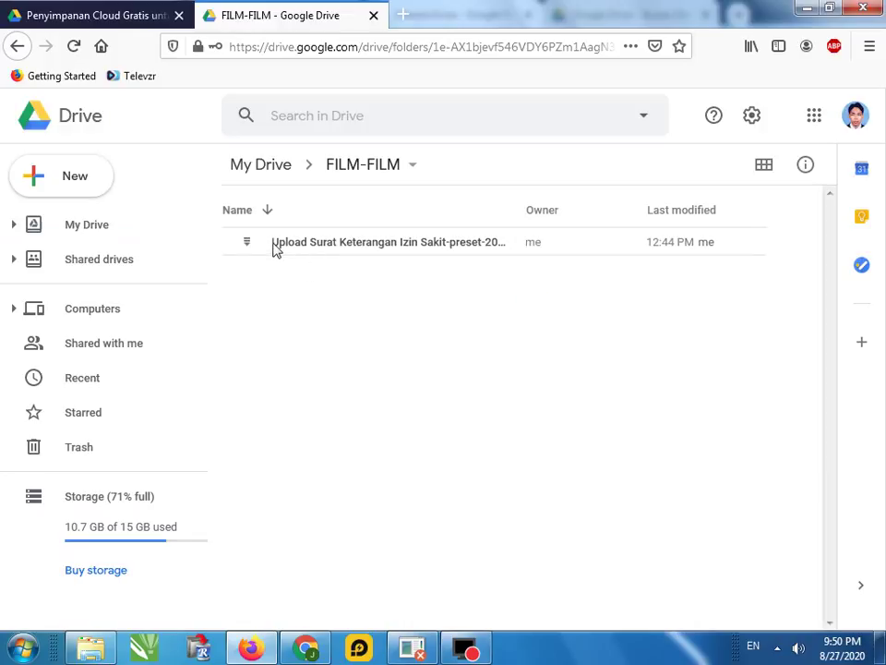
left_click(275, 247)
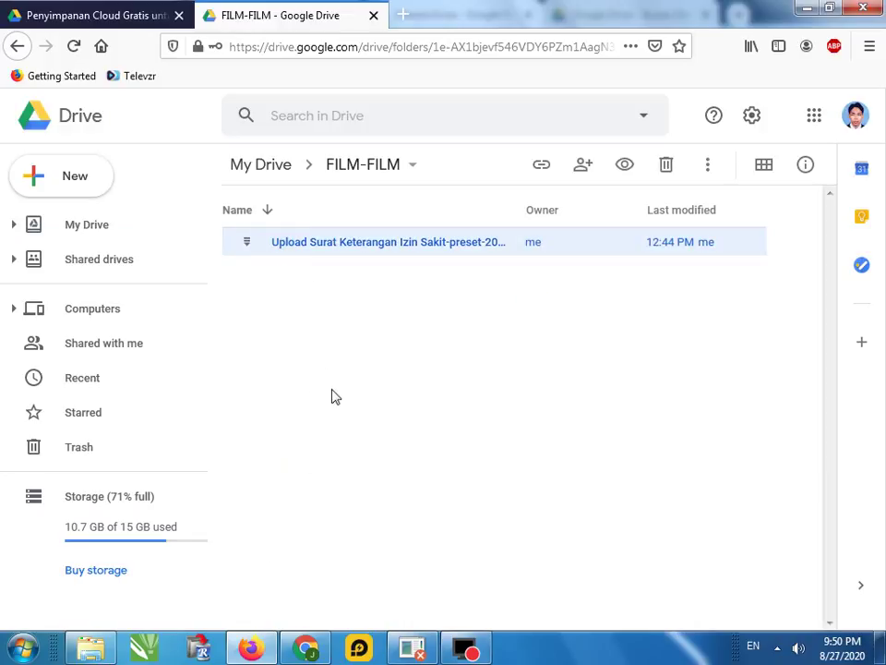
right_click(289, 244)
left_click(346, 349)
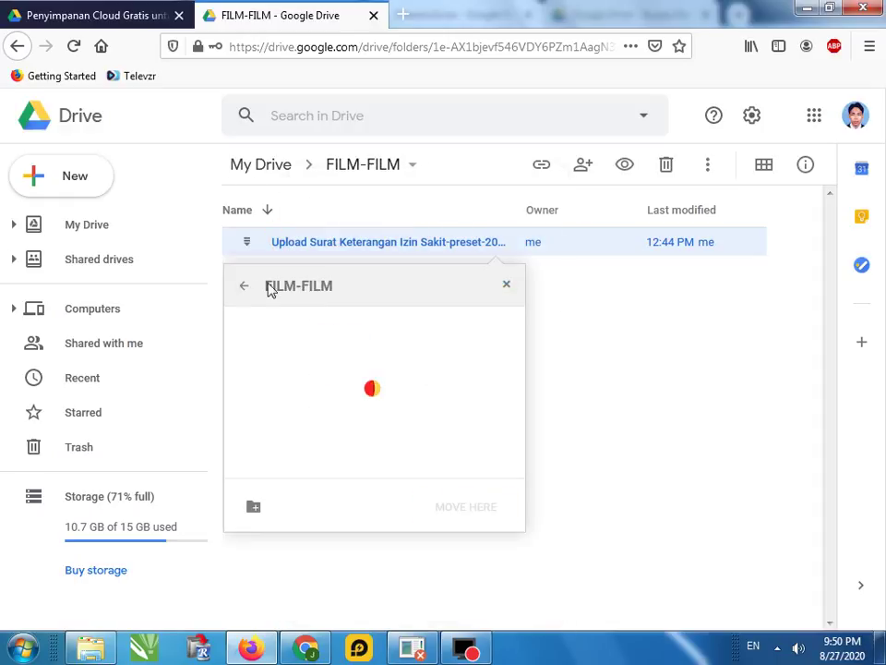
Move the zip file into the FILM-FILM folder of the ANIKA DRIVE shared drive
left_click(246, 288)
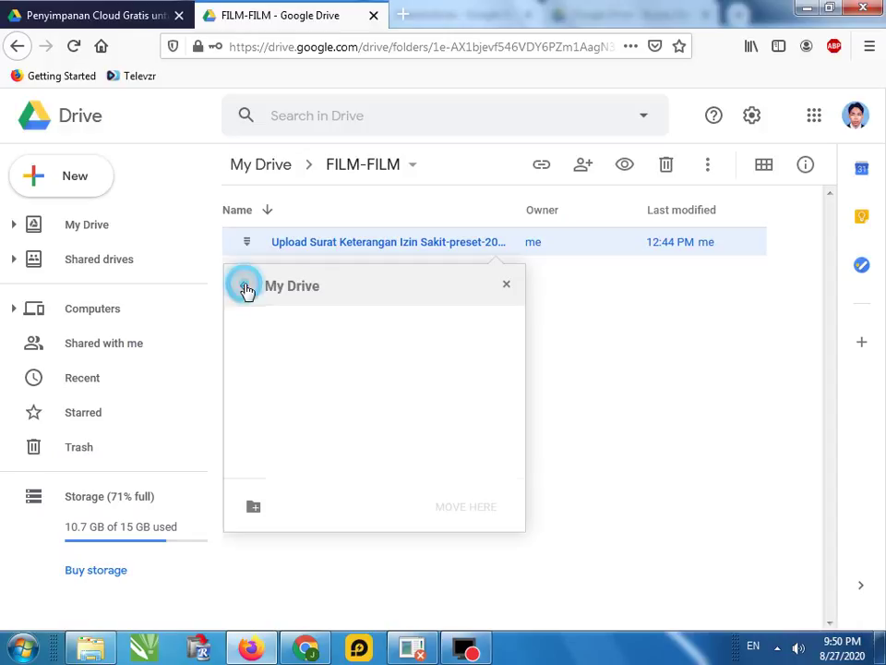
left_click(246, 289)
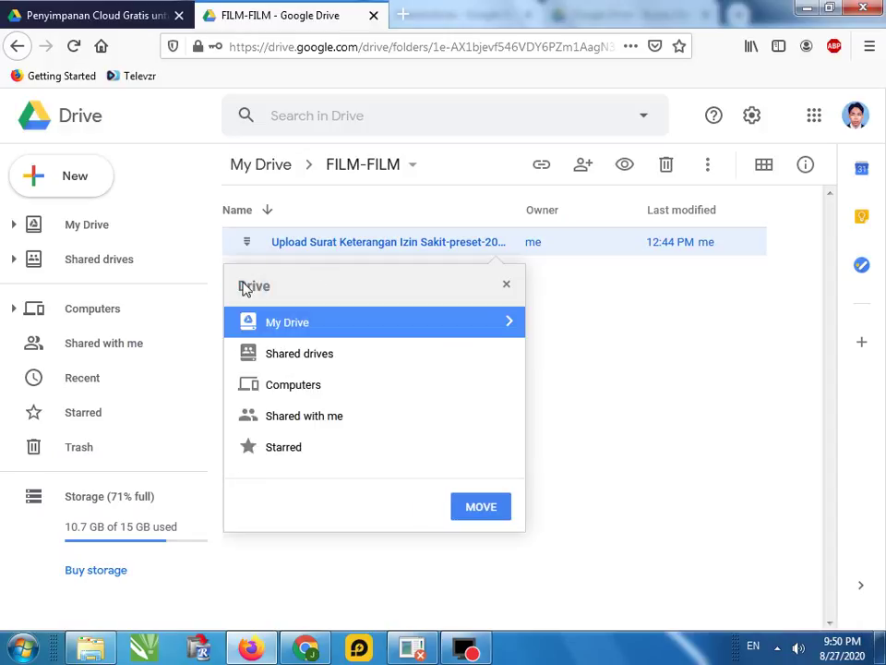
left_click(275, 360)
left_click(275, 360)
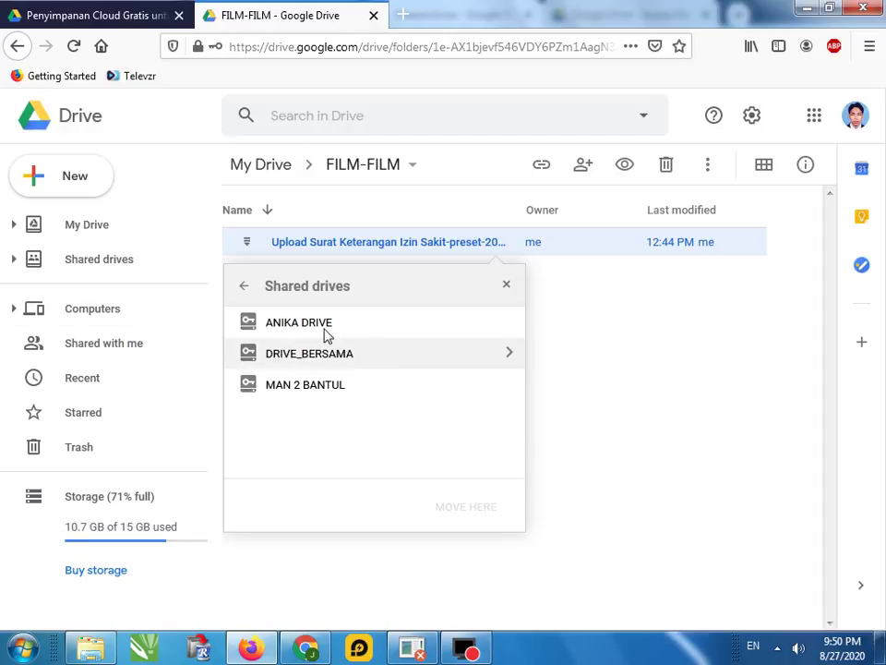
left_click(299, 328)
left_click(298, 328)
double_click(296, 327)
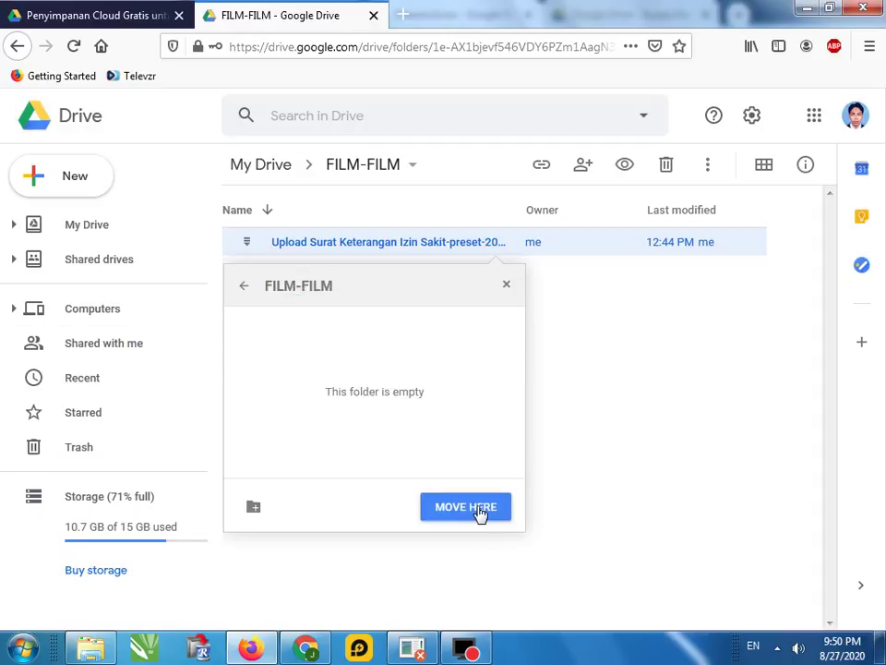
left_click(477, 509)
left_click(277, 503)
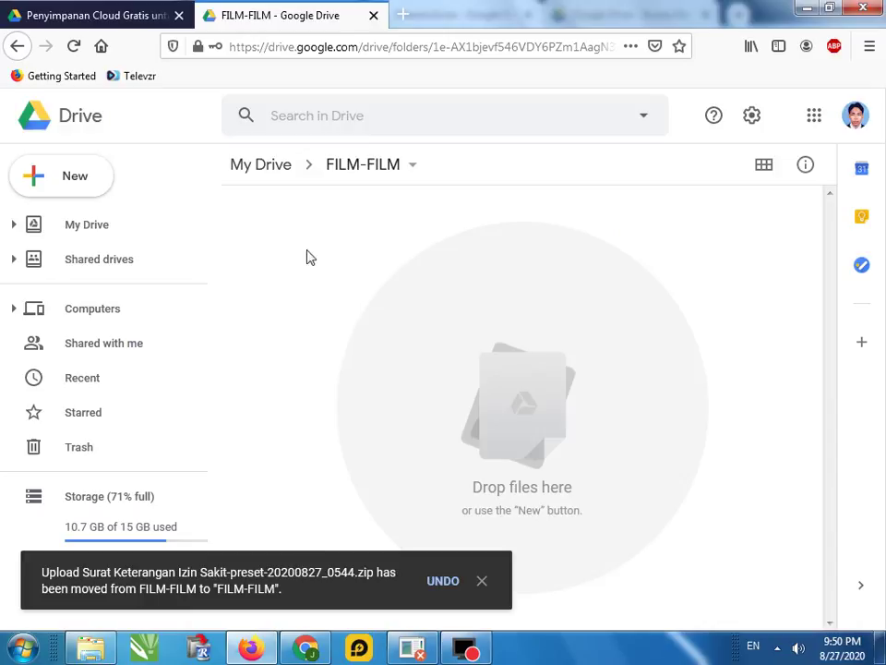
Check that the zip file is in ANIKA DRIVE > FILM-FILM, then switch to the manager's window
left_click(117, 258)
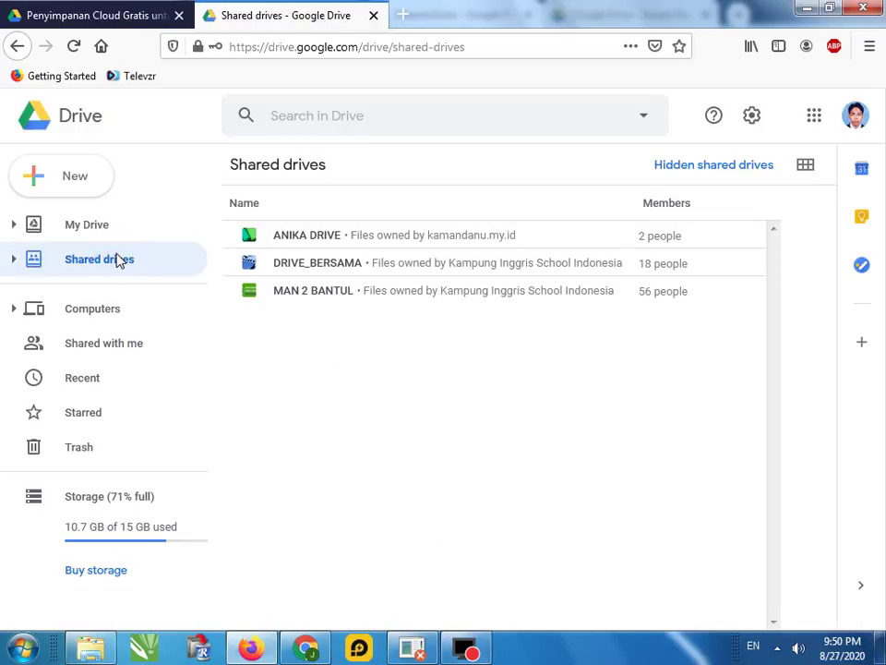
left_click(271, 236)
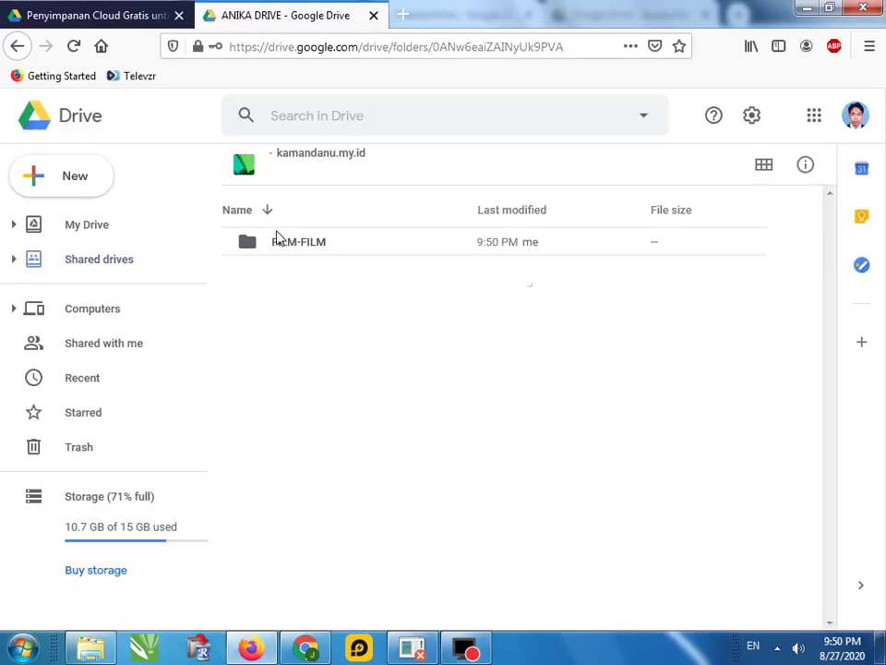
double_click(259, 241)
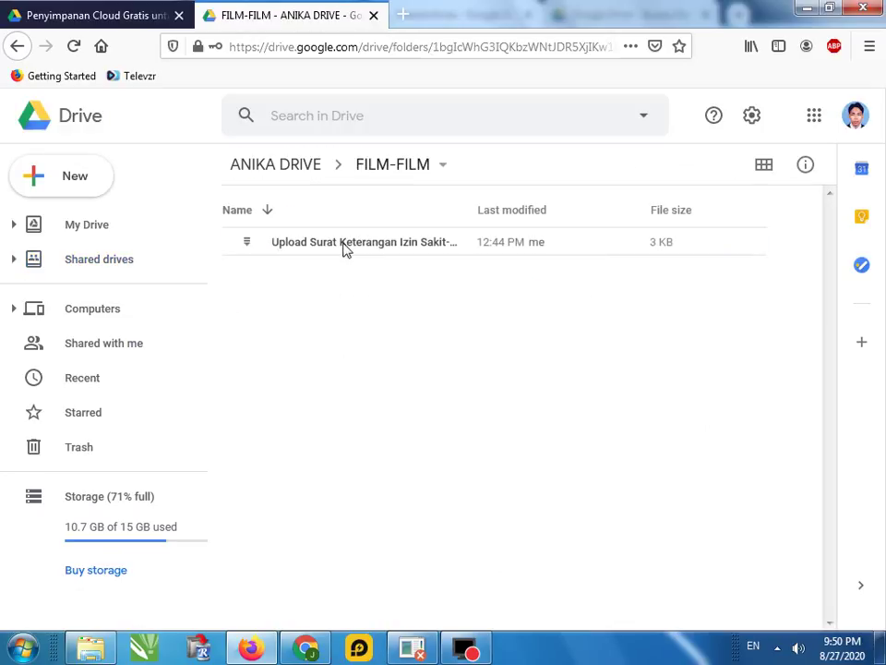
left_click(300, 650)
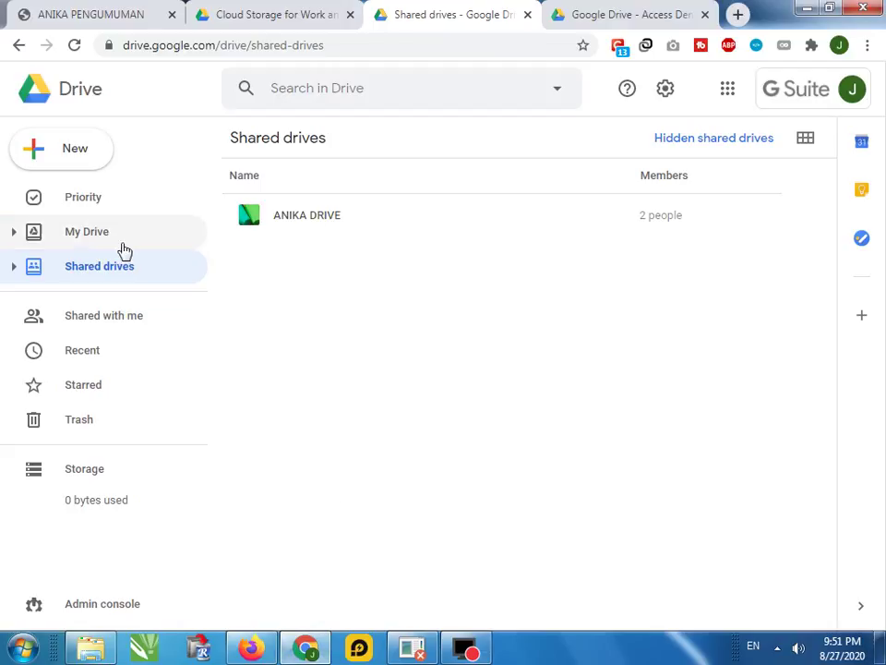
Open ANIKA DRIVE on the manager's account and select its FILM-FILM folder
double_click(294, 222)
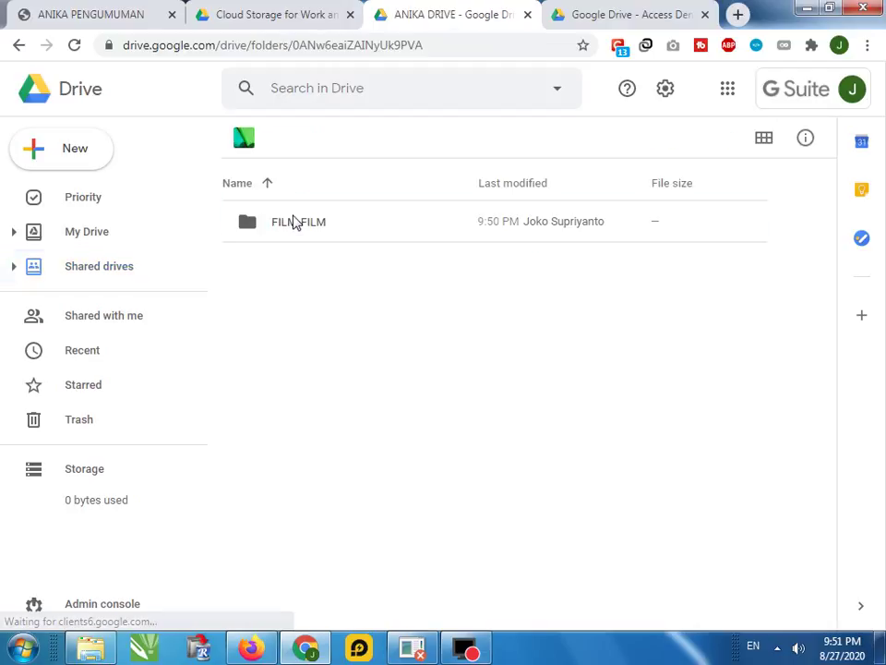
left_click(263, 222)
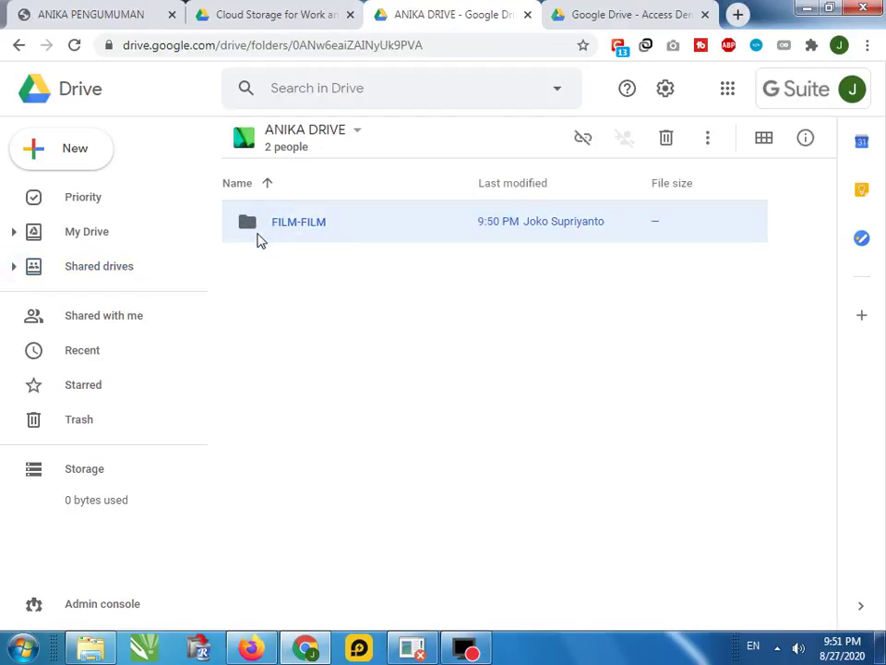
left_click(13, 233)
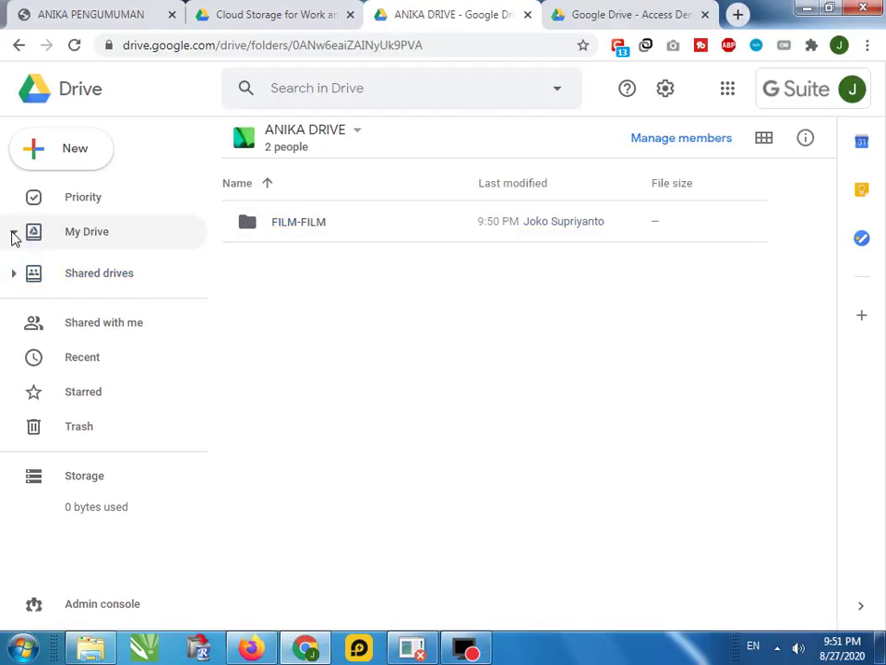
left_click(259, 227)
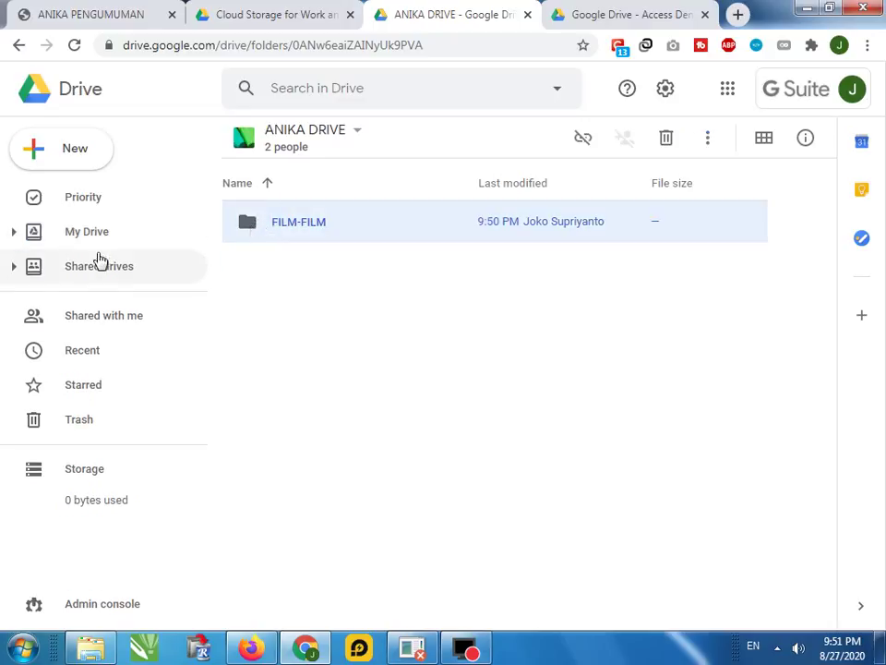
left_click(73, 234)
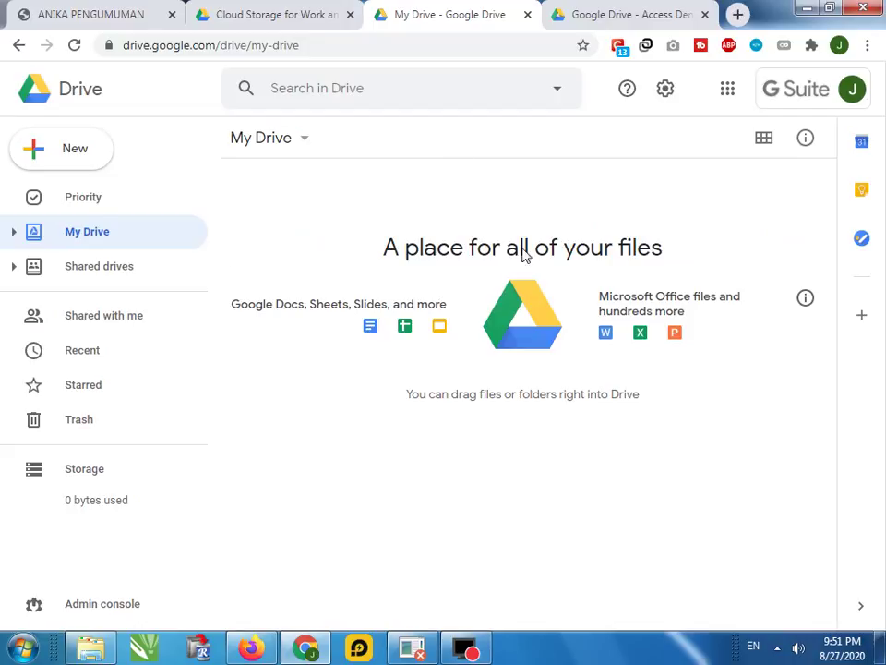
left_click(96, 272)
left_click(247, 218)
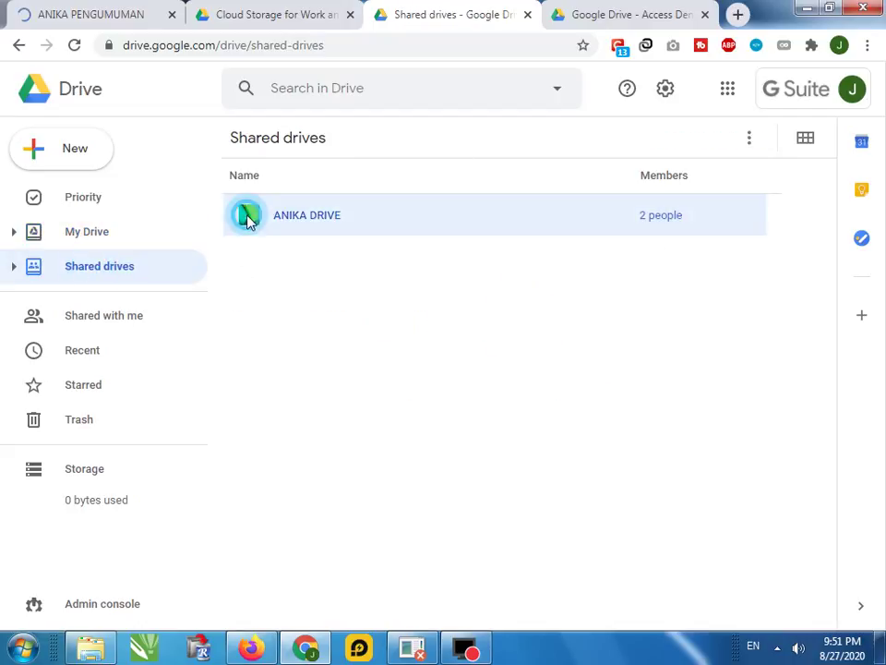
left_click(294, 217)
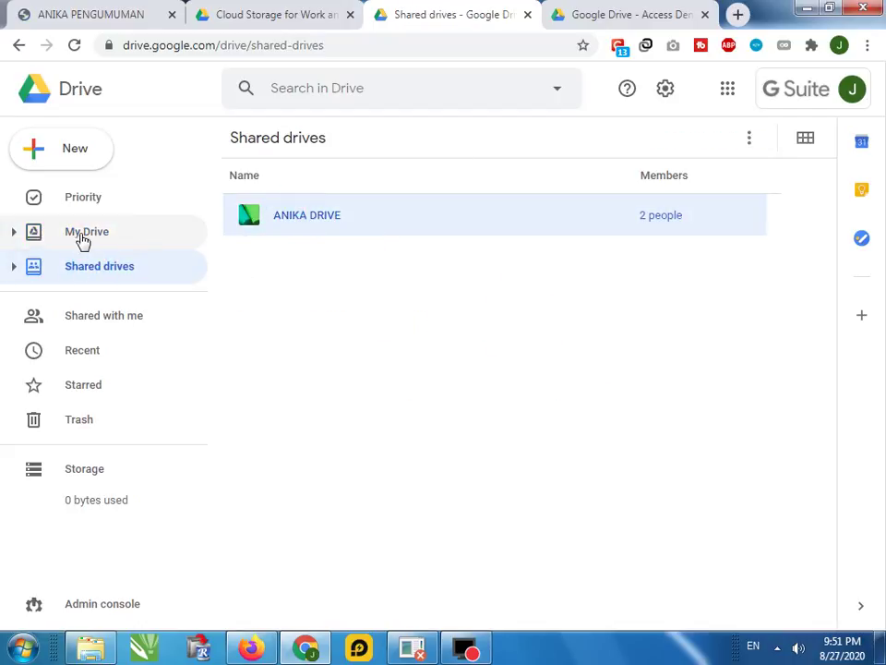
right_click(273, 222)
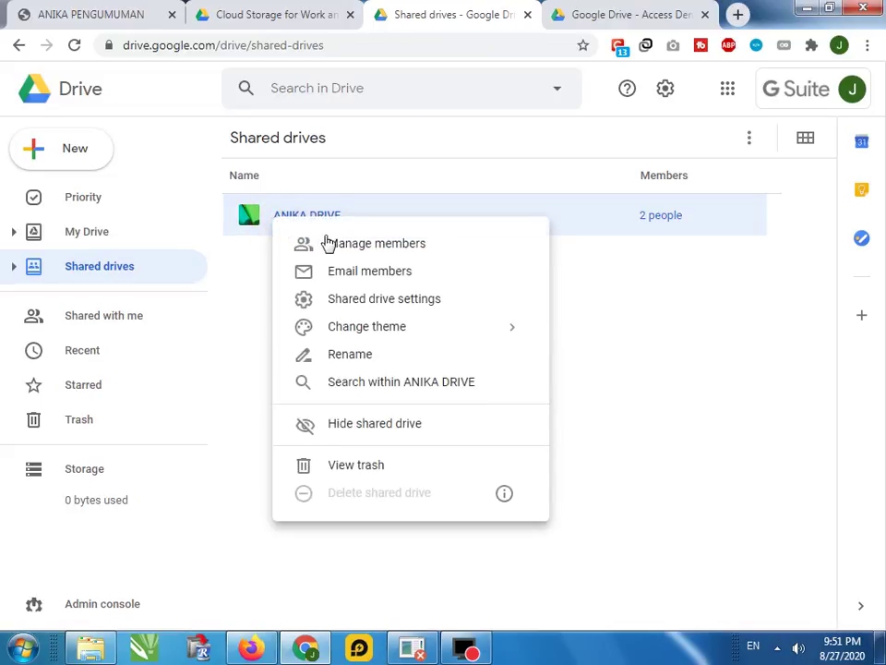
double_click(251, 216)
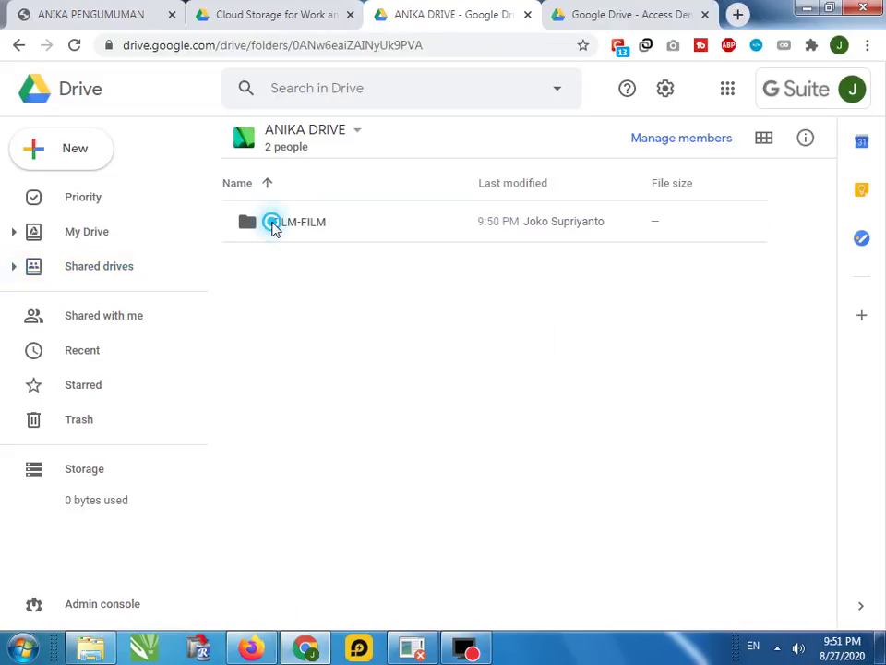
left_click(255, 225)
left_click_drag(251, 222, 253, 227)
Move FILM-FILM from ANIKA DRIVE into My Drive, accepting ownership, and view it there
right_click(251, 223)
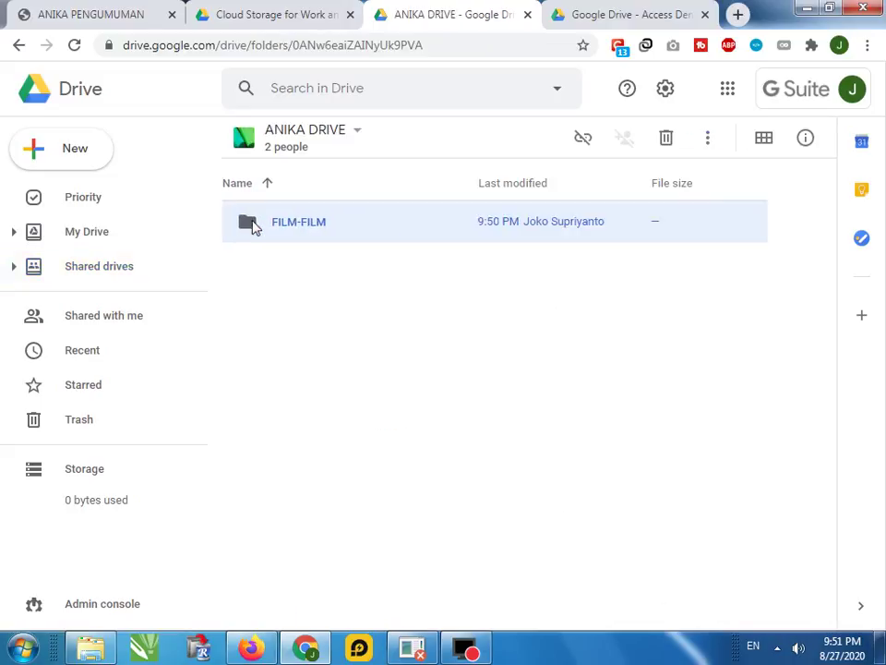
left_click(324, 374)
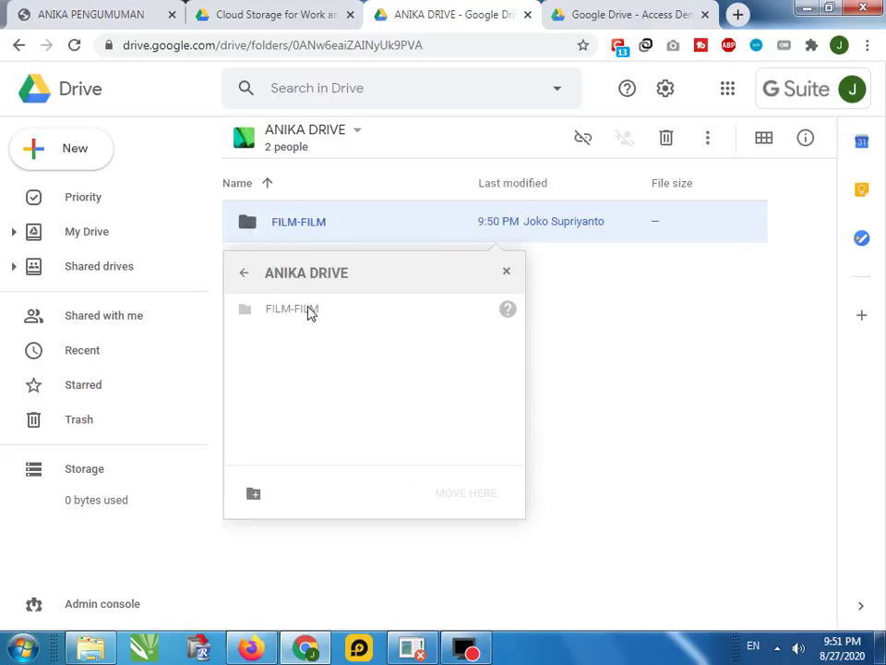
left_click(243, 274)
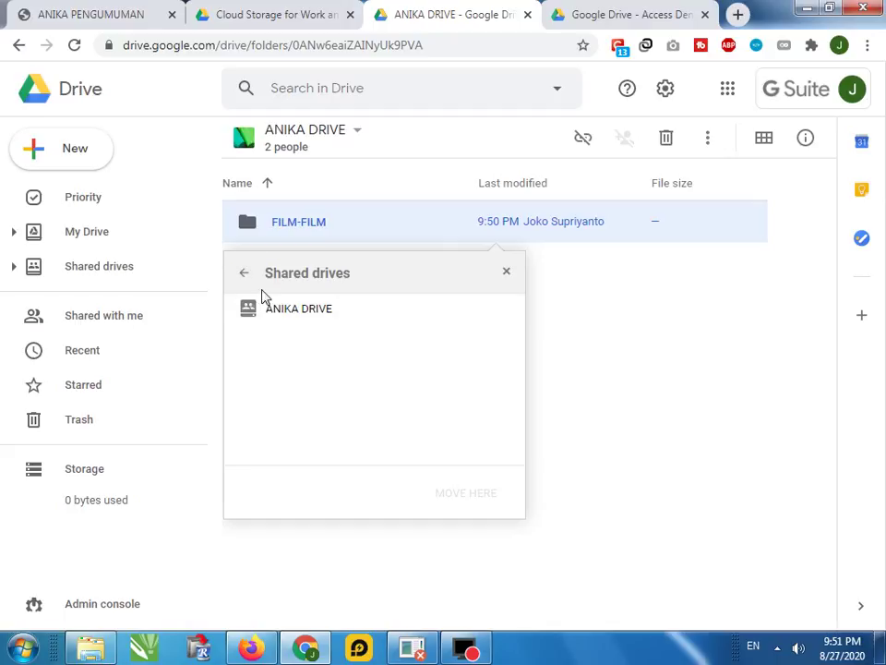
left_click(245, 273)
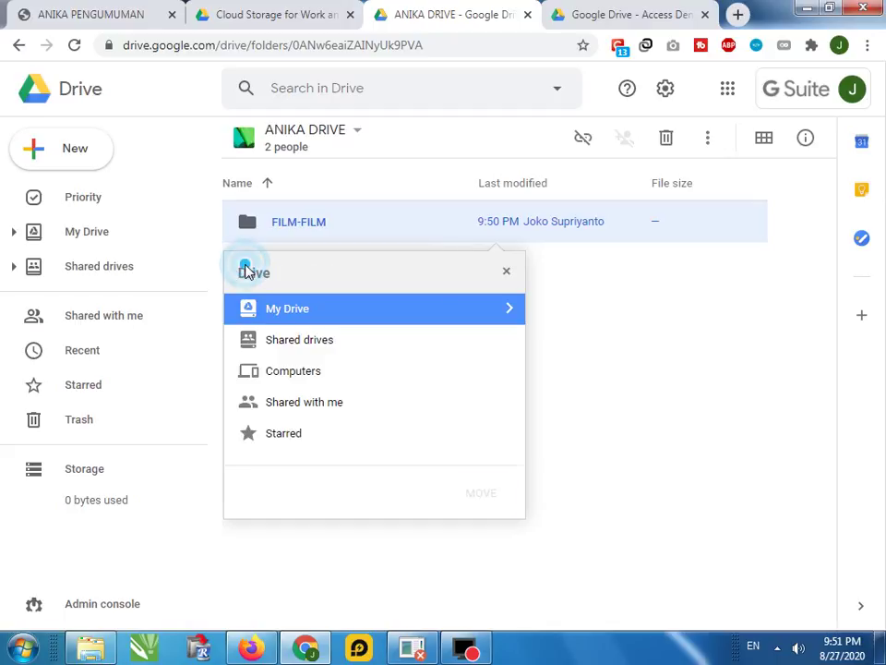
double_click(280, 308)
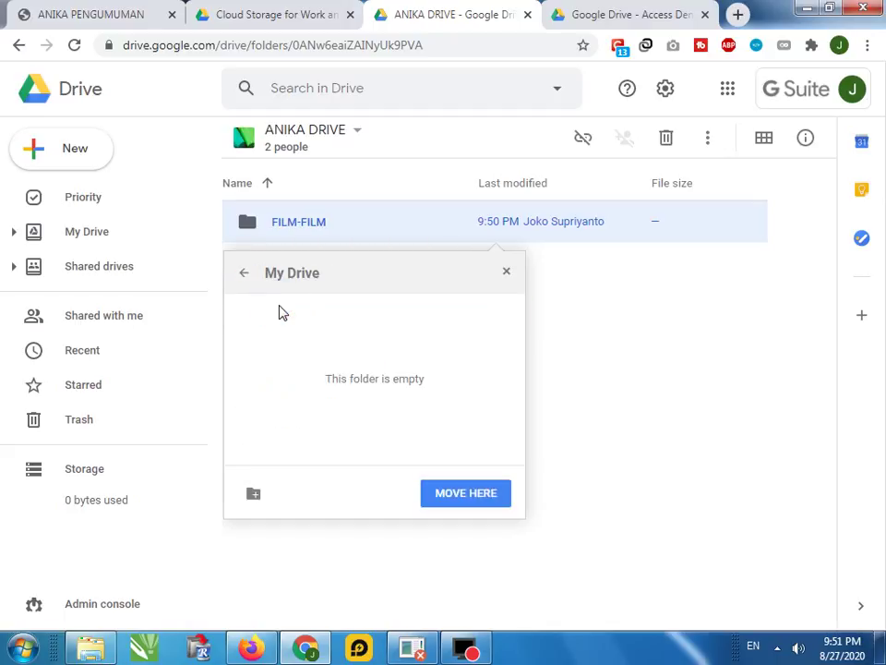
left_click(455, 492)
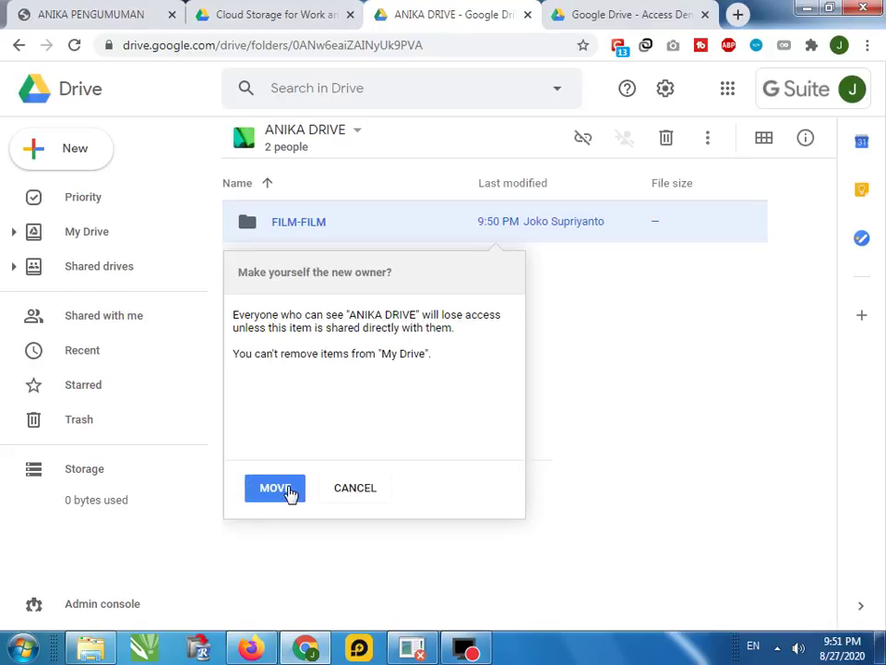
left_click(290, 492)
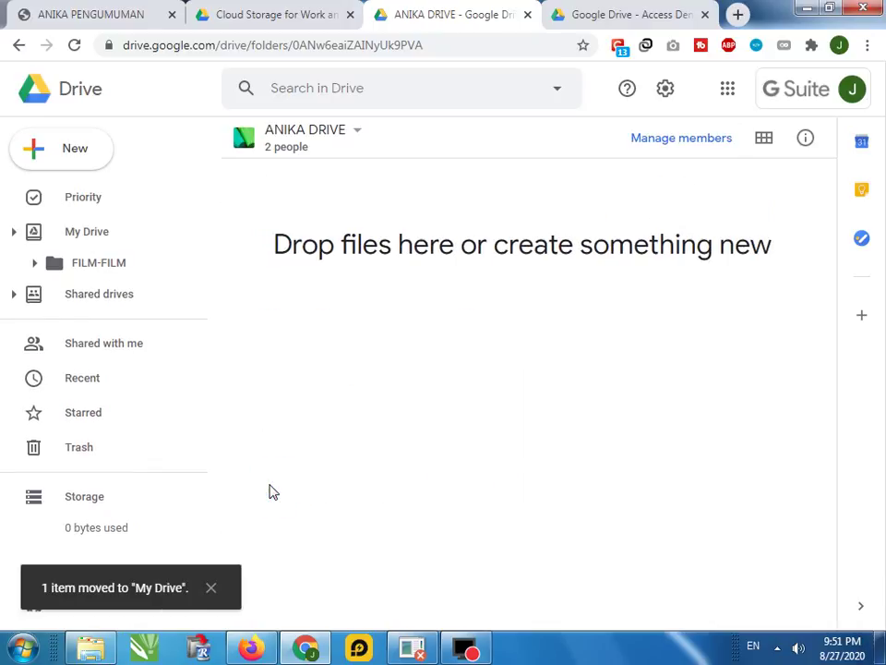
left_click(83, 232)
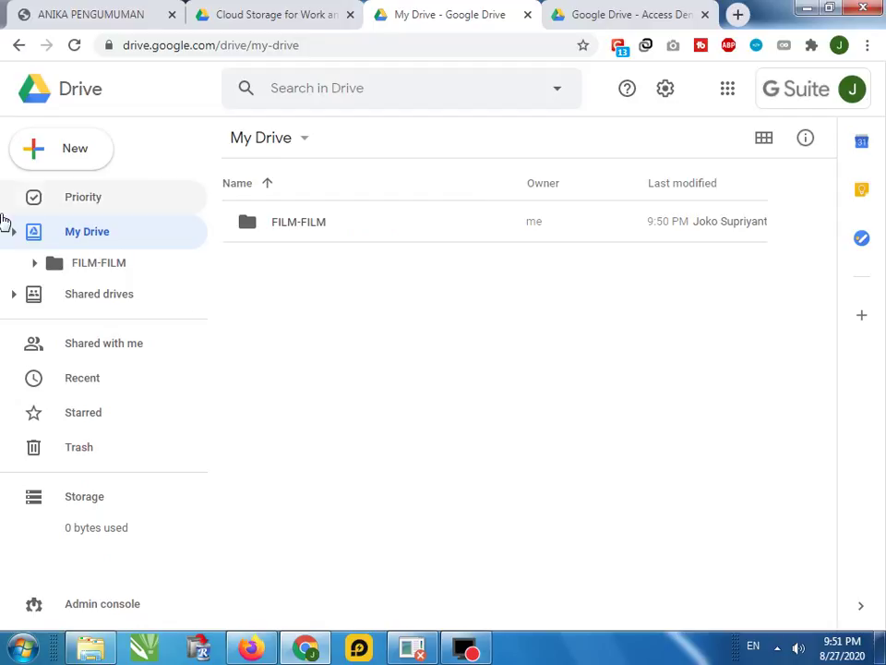
On the owner's account, confirm ANIKA DRIVE is empty, then return to the manager's window
left_click(249, 651)
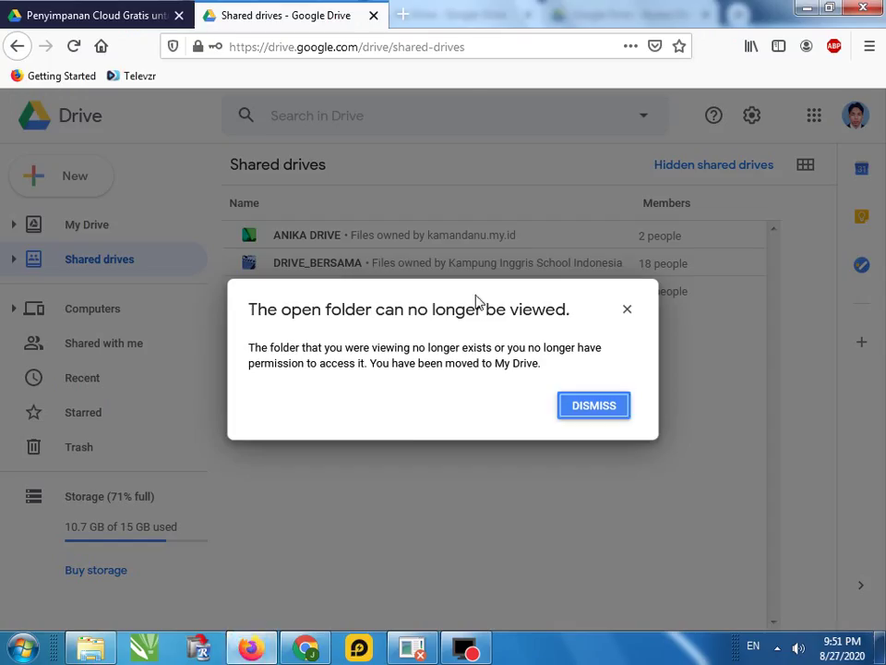
left_click(628, 310)
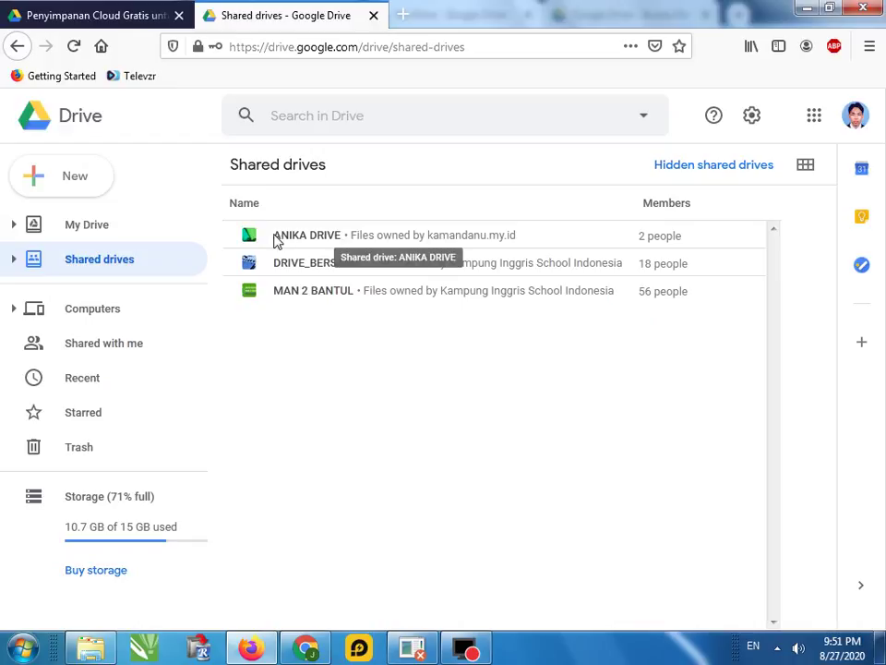
left_click(276, 237)
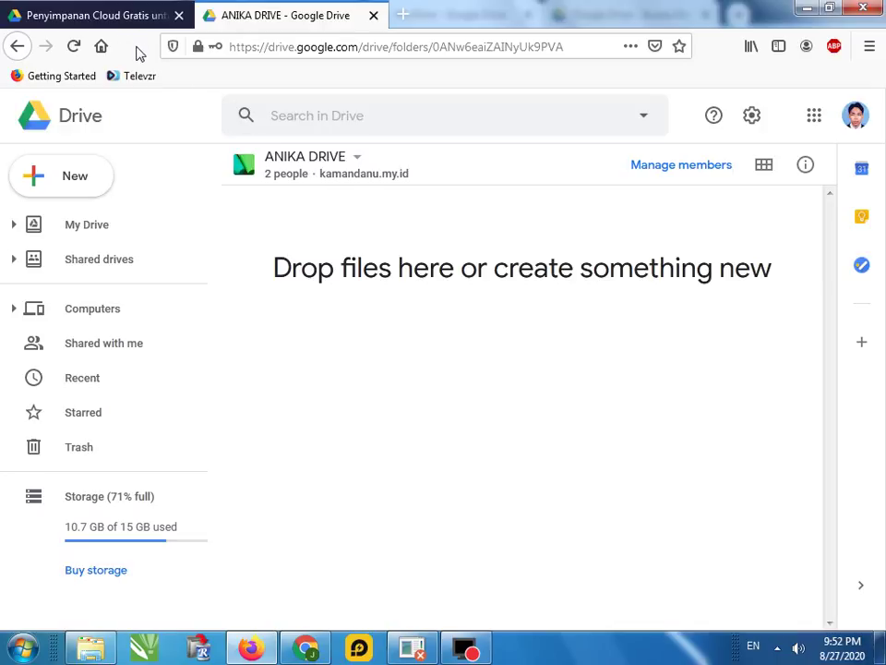
left_click(306, 646)
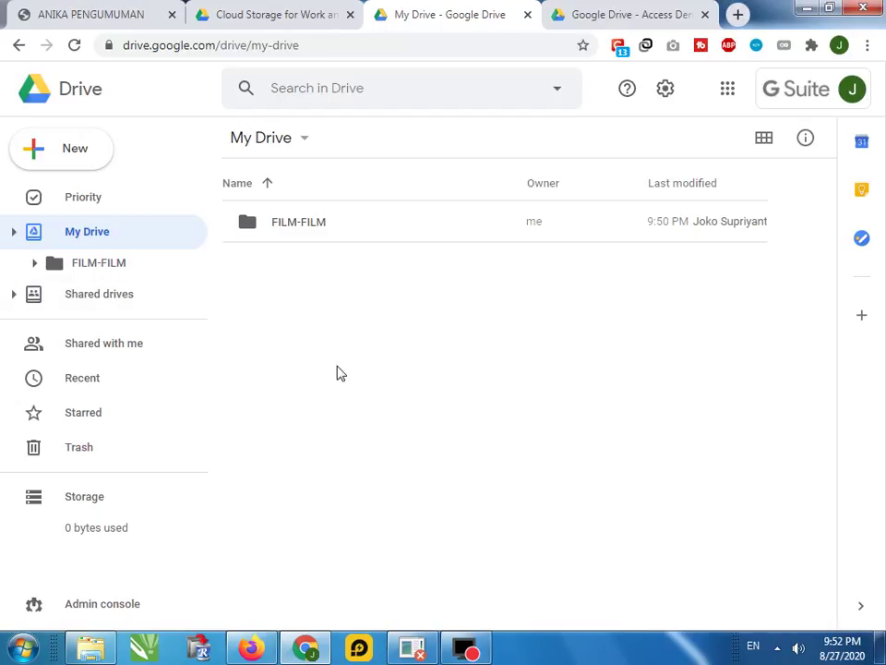
Show the manager account's Shared drives list
left_click(121, 299)
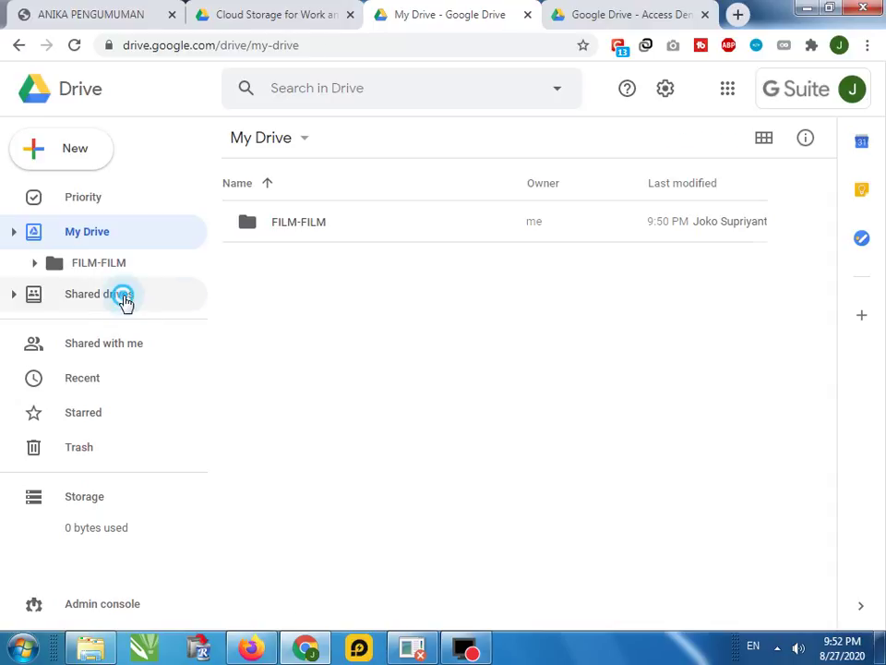